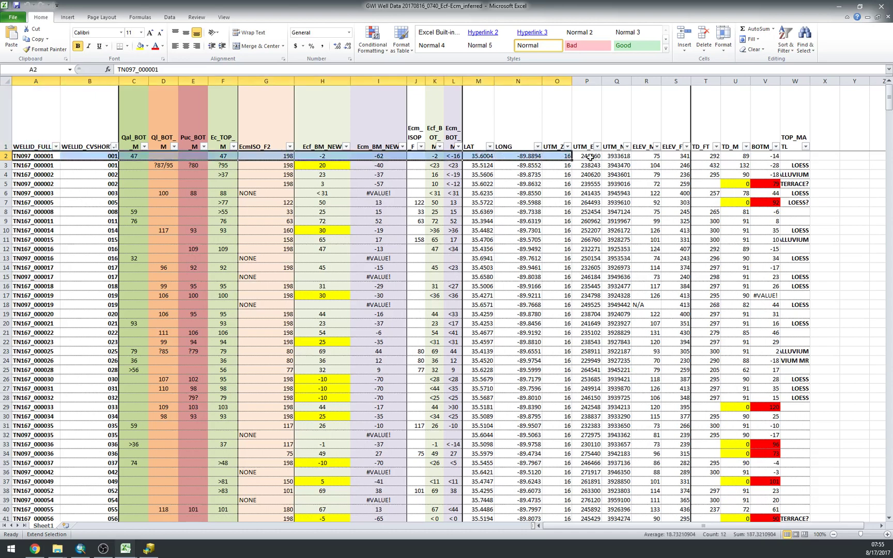
# Switch to ArcMap and compare the position of the well data points with the Tennessee county outlines.
pyautogui.click(615, 229)
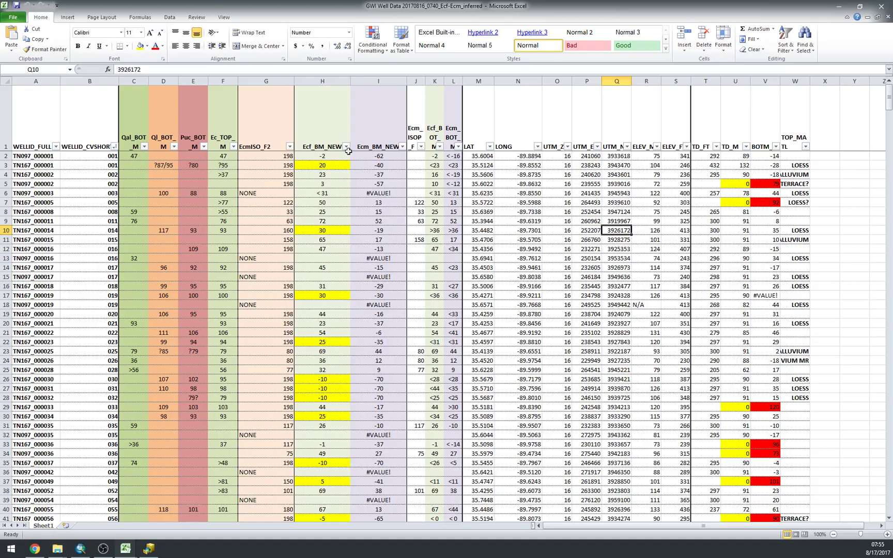
pyautogui.click(83, 552)
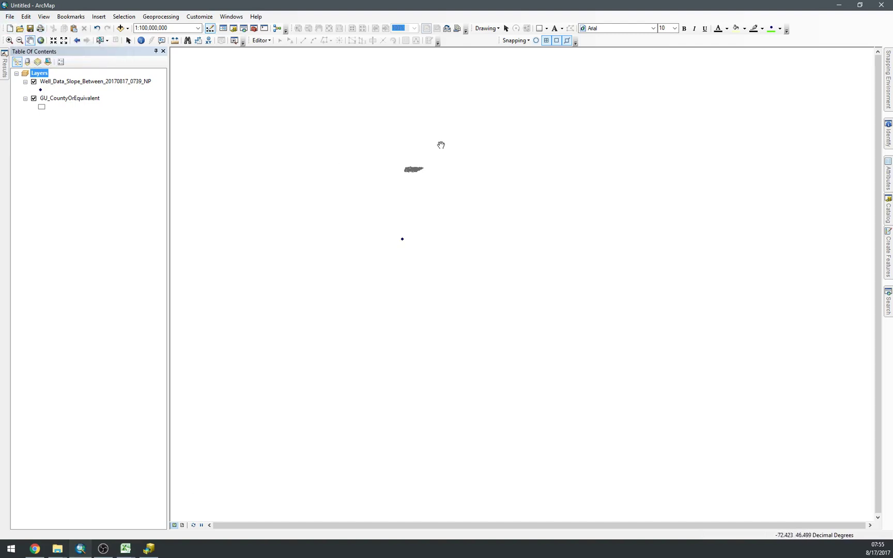
pyautogui.scroll(-3, 381, 167)
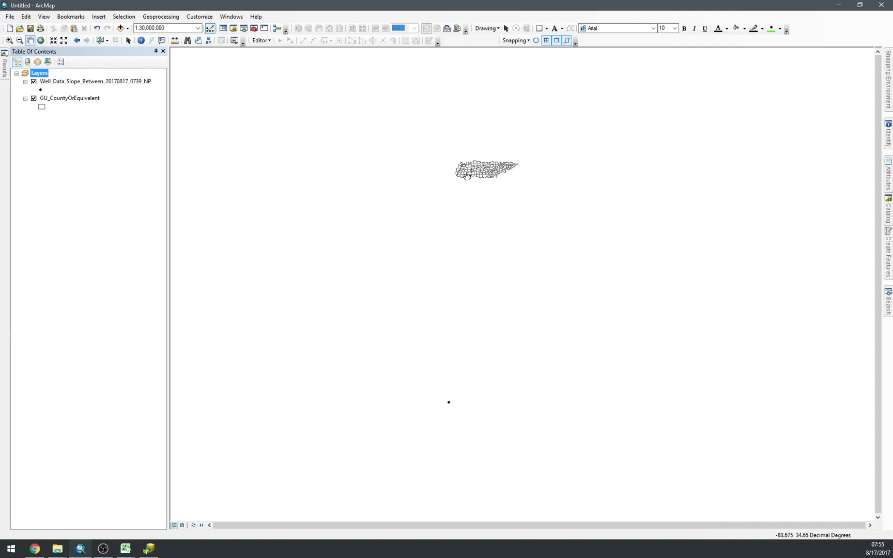
pyautogui.scroll(-1, 466, 175)
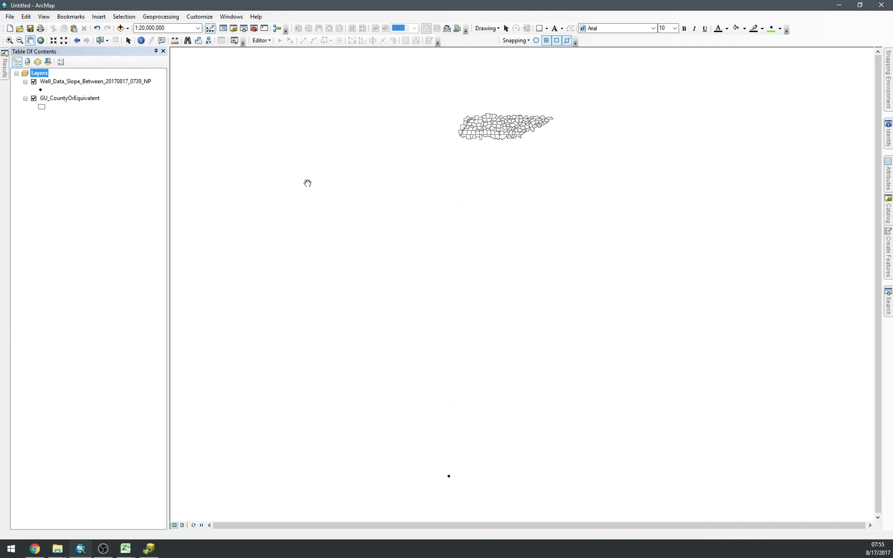
# Remove the Well_Data_Slope_Between_20170817_0739_NP layer from the map.
pyautogui.rightClick(59, 85)
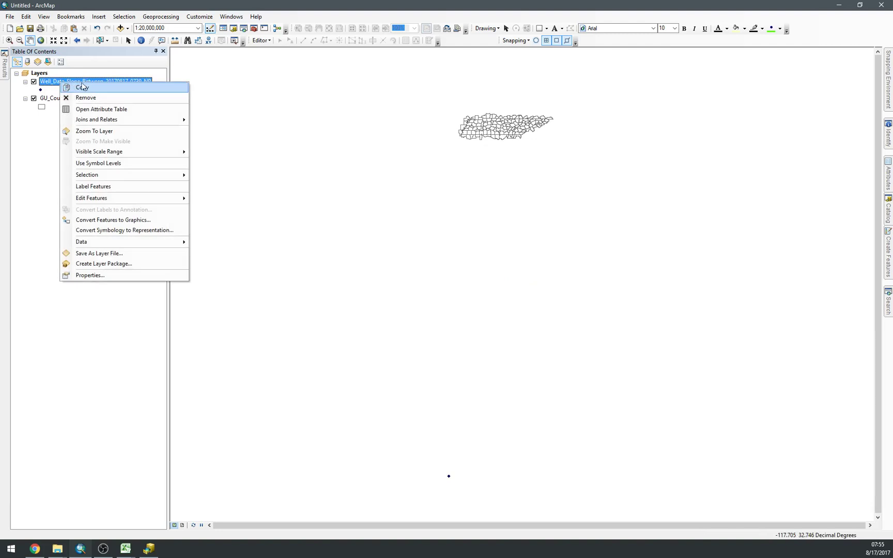
pyautogui.click(35, 135)
pyautogui.click(81, 84)
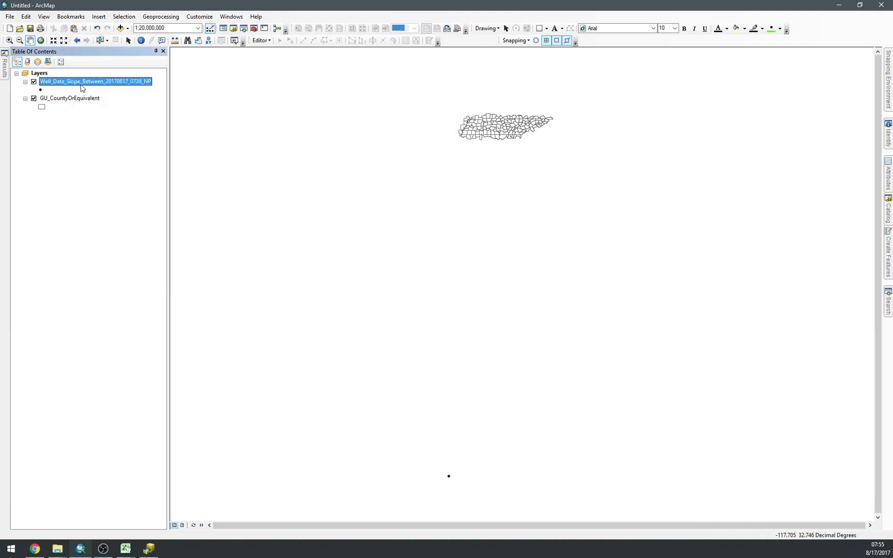
pyautogui.rightClick(110, 76)
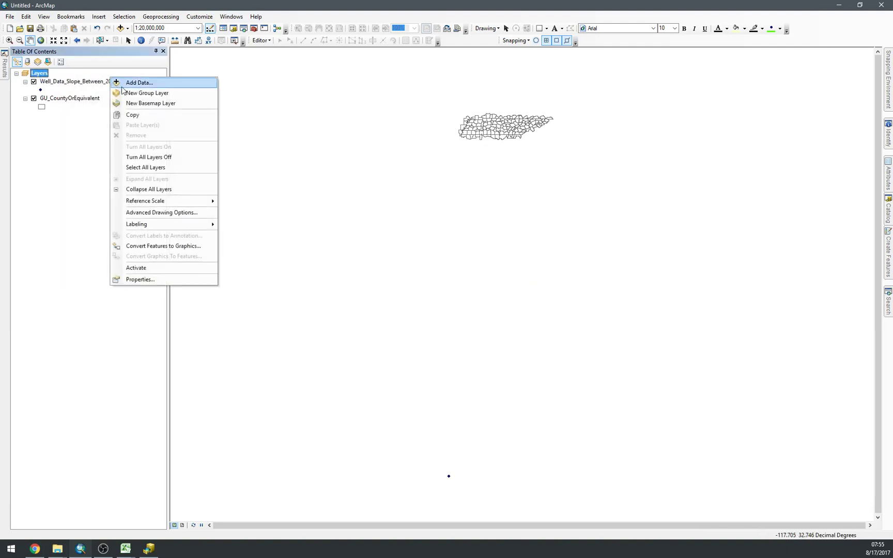
pyautogui.click(89, 90)
pyautogui.rightClick(88, 84)
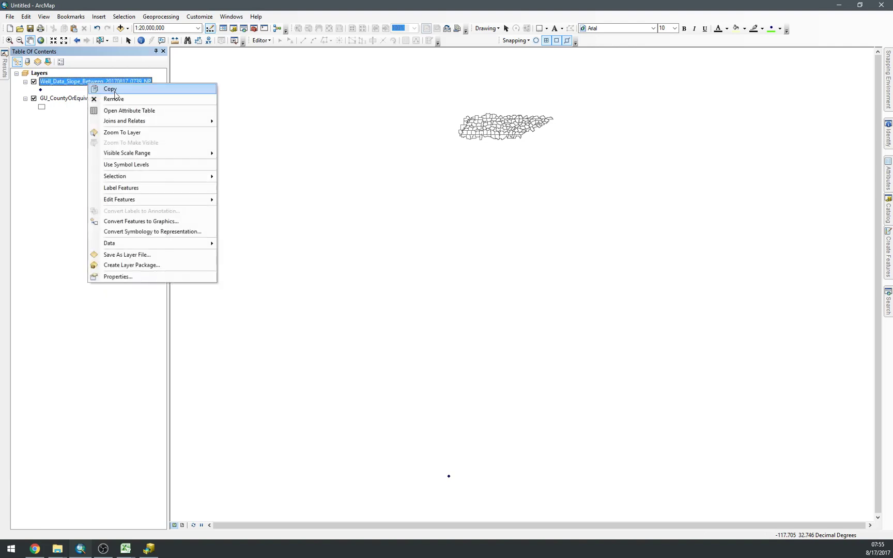
pyautogui.click(111, 100)
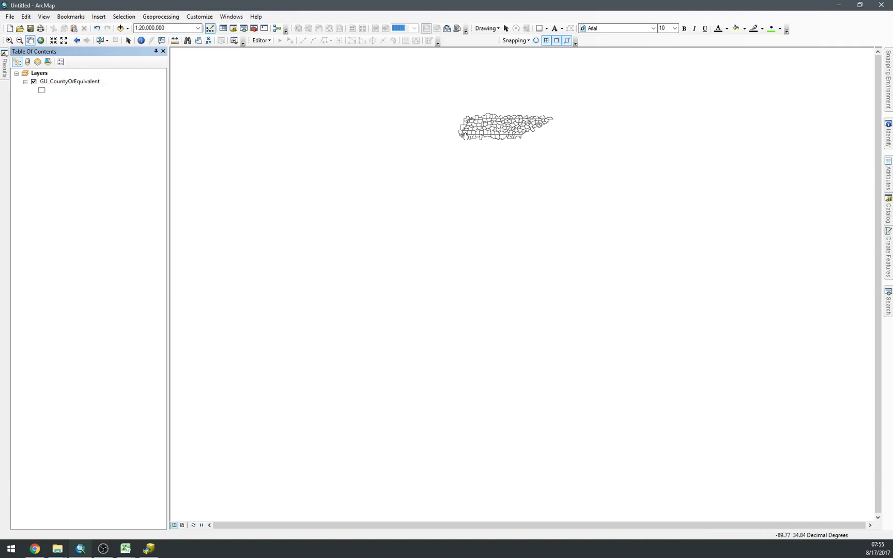
pyautogui.scroll(4, 465, 129)
pyautogui.scroll(8, 465, 129)
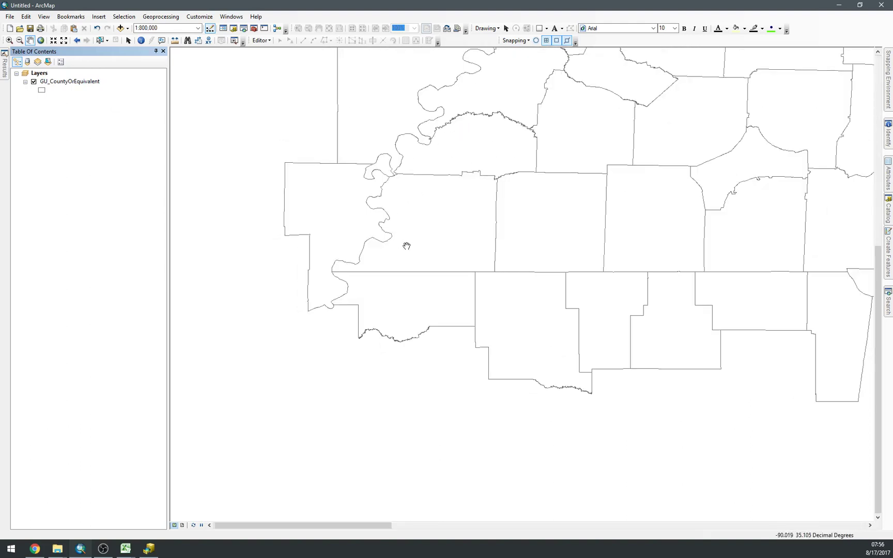
pyautogui.moveTo(446, 200); pyautogui.dragTo(431, 257)
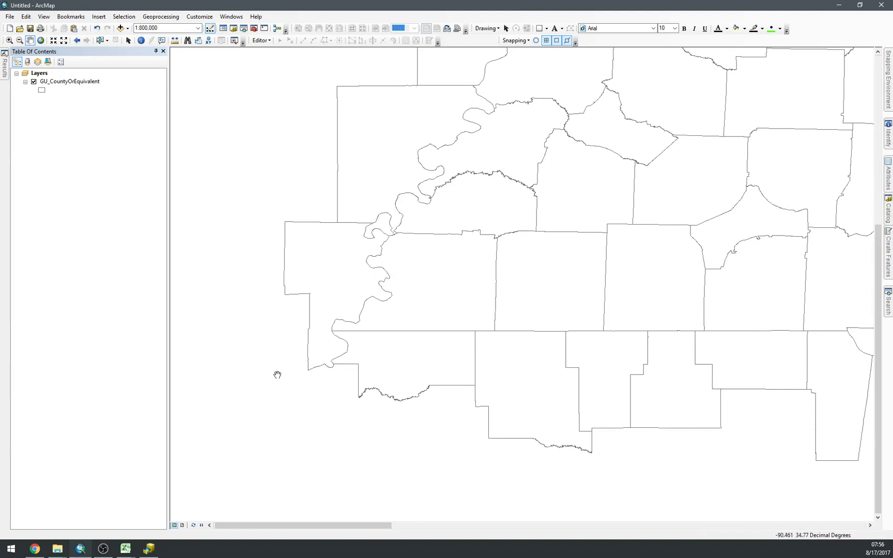
# Switch to the Well Data Slope Between_20170817_0739 workbook in Excel and examine the well IDs and paired NW and SE wells in row 3.
pyautogui.moveTo(126, 548)
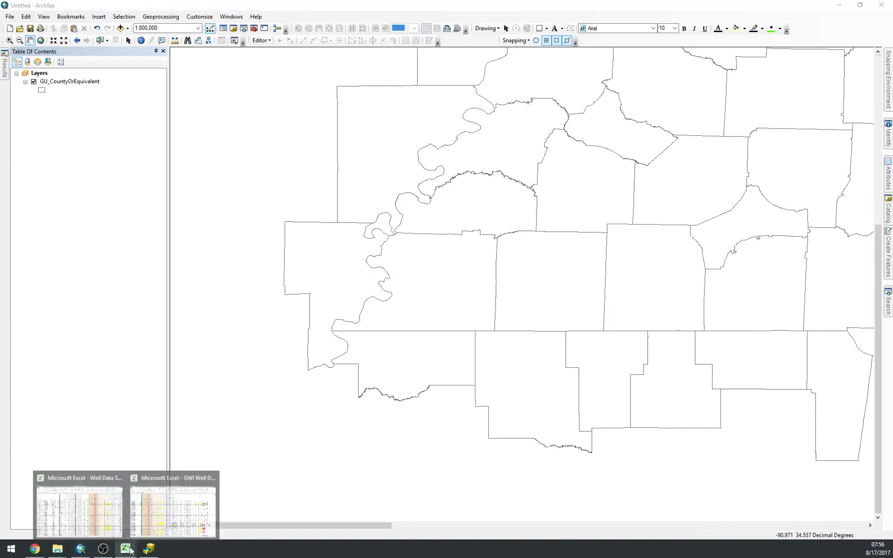
pyautogui.click(175, 509)
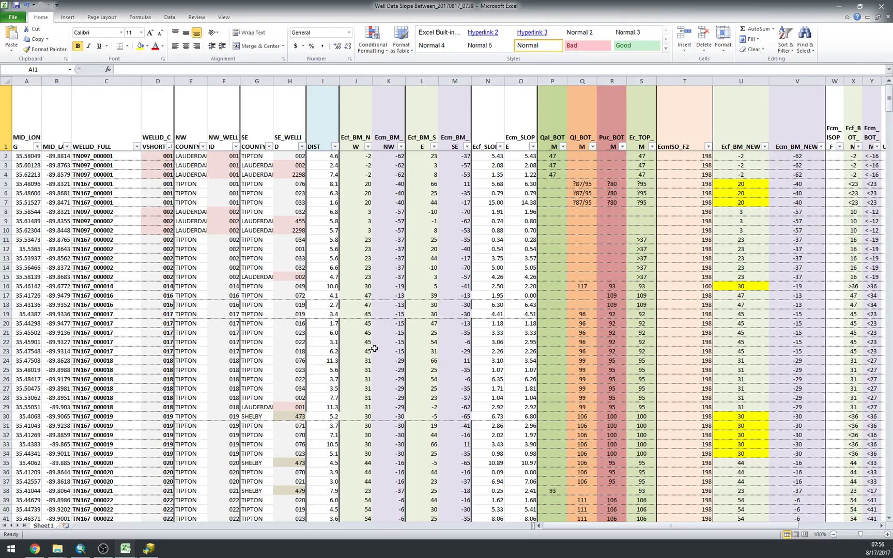
pyautogui.click(362, 249)
pyautogui.click(86, 183)
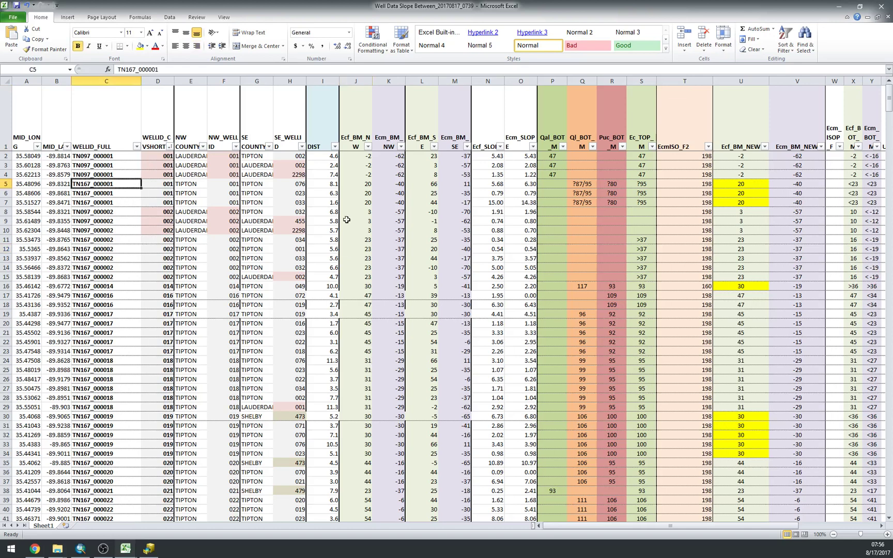
pyautogui.click(84, 165)
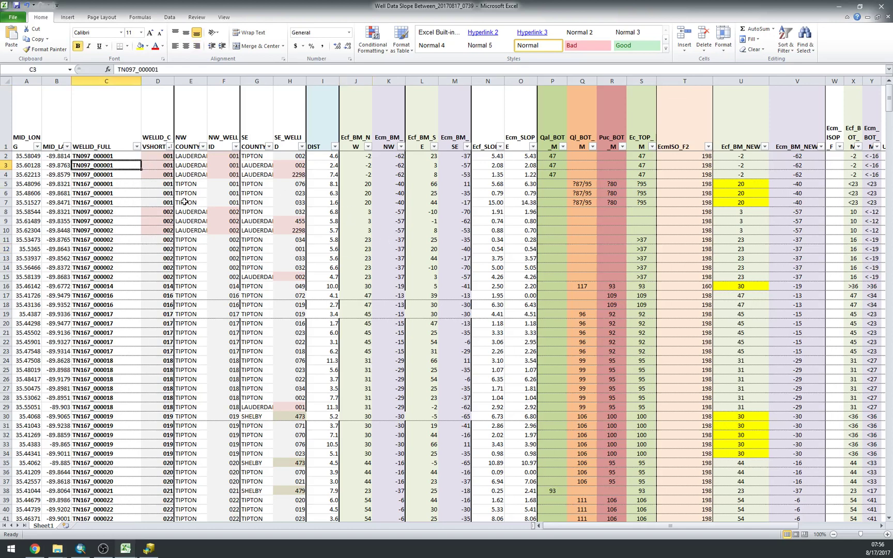
pyautogui.click(170, 166)
pyautogui.click(243, 165)
pyautogui.click(224, 165)
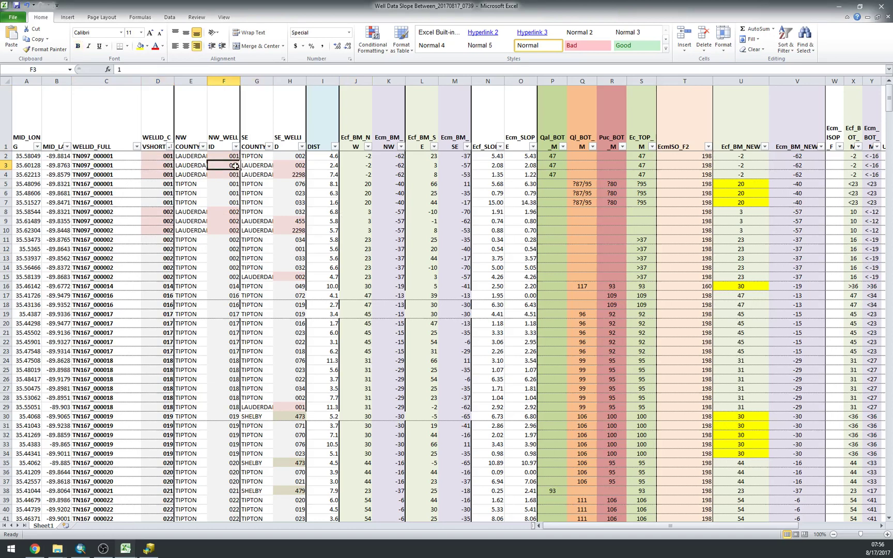
pyautogui.click(292, 166)
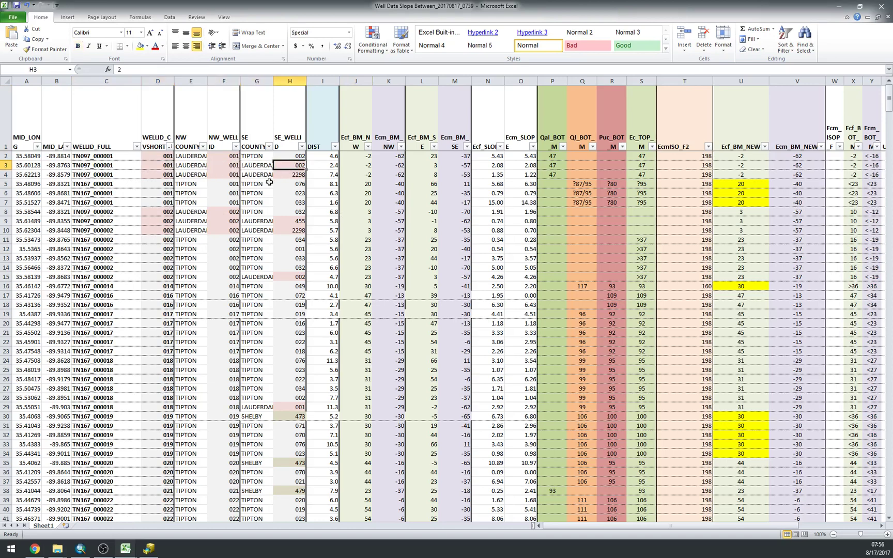
# Examine the midpoint longitude and latitude values in rows 3 and 6 of the slope workbook.
pyautogui.click(32, 166)
pyautogui.click(65, 167)
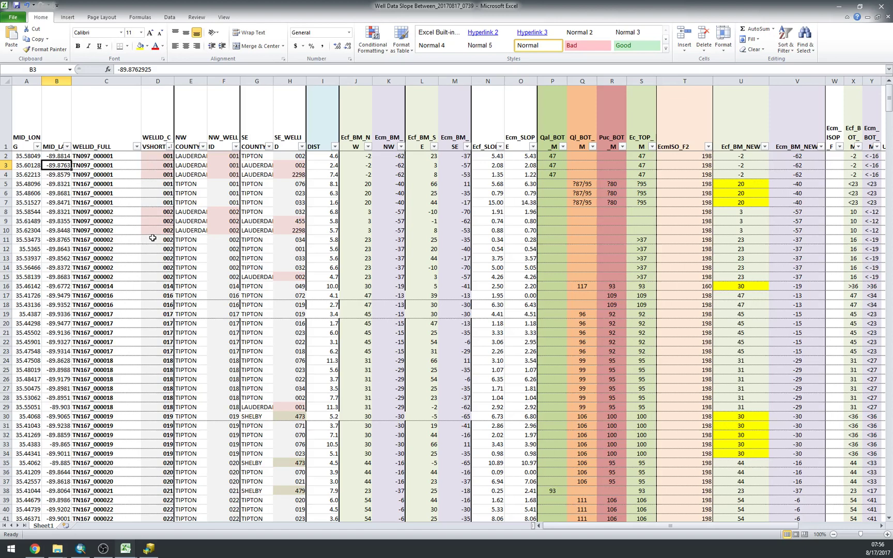
pyautogui.click(35, 192)
pyautogui.click(58, 193)
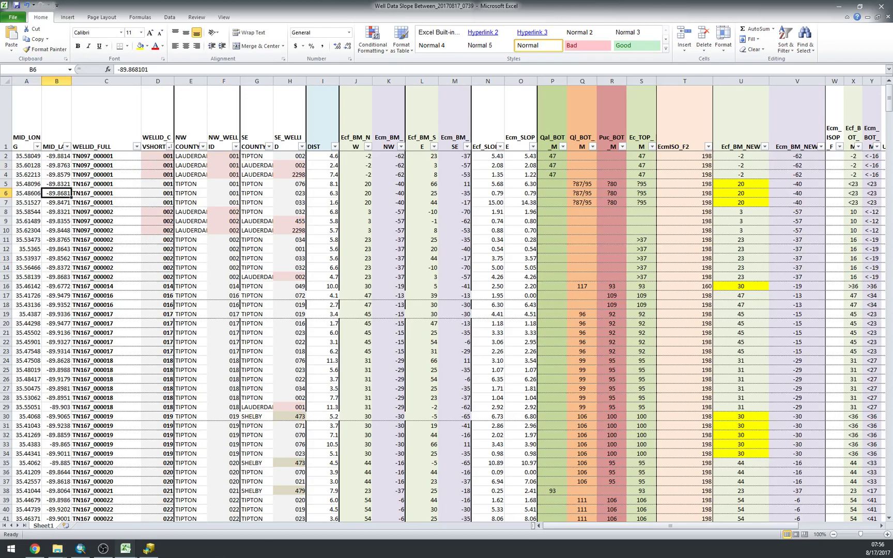
# Switch to ArcCatalog and read the error messages of the latest Project tool run in the results.
pyautogui.click(153, 549)
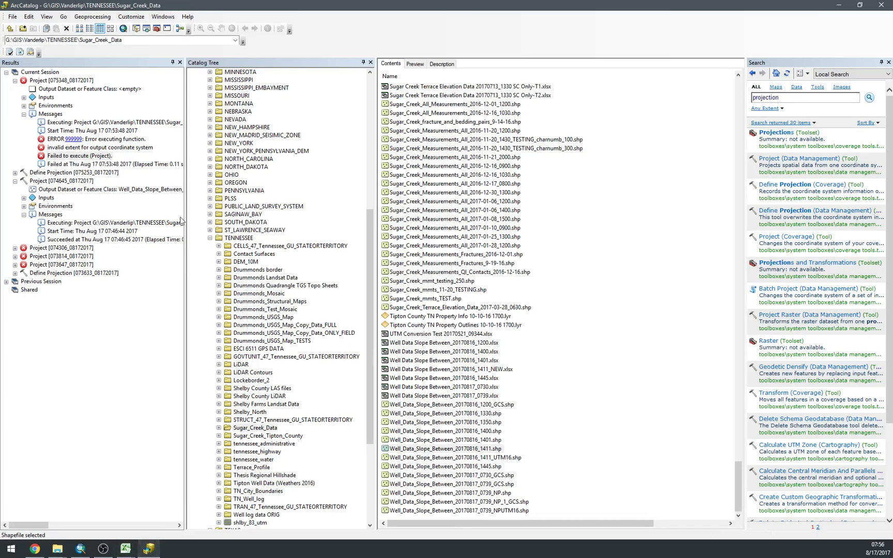
pyautogui.click(111, 141)
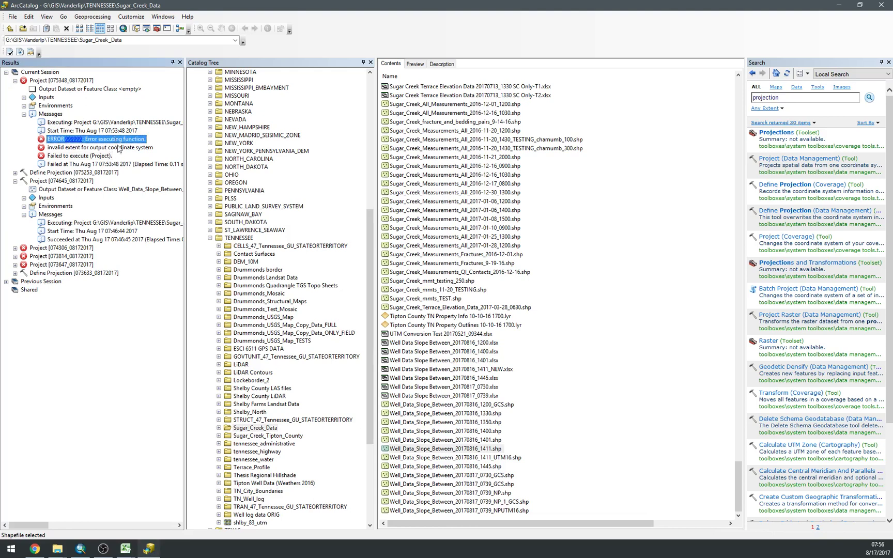
pyautogui.click(123, 149)
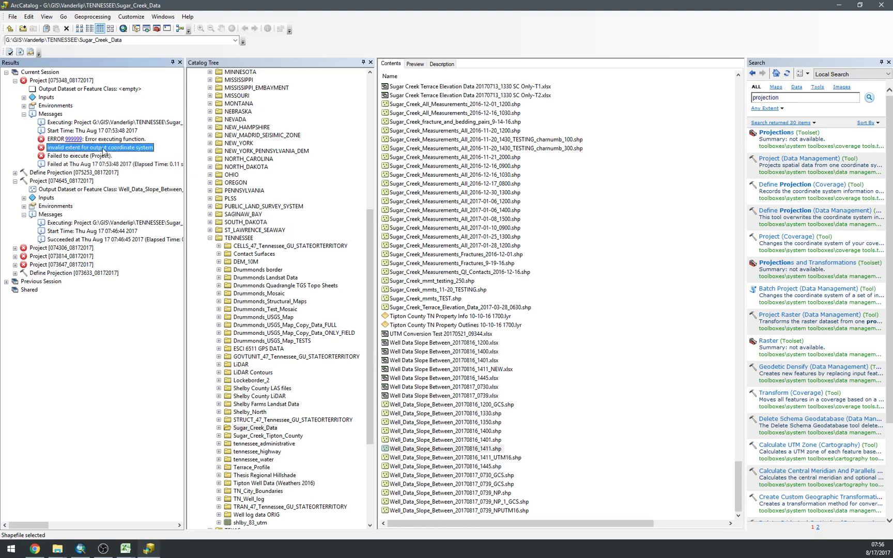
# Locate the Well_Data_Slope_Between_20170817_0739_NP.shp shapefile in the Sugar_Creek_Data folder, checking it against the slope workbook in Excel.
pyautogui.click(682, 275)
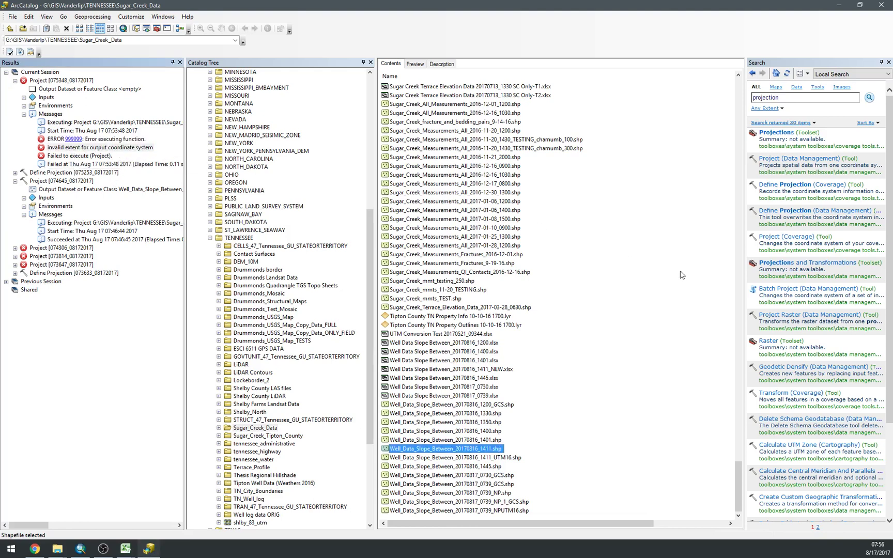
pyautogui.click(498, 485)
pyautogui.click(498, 492)
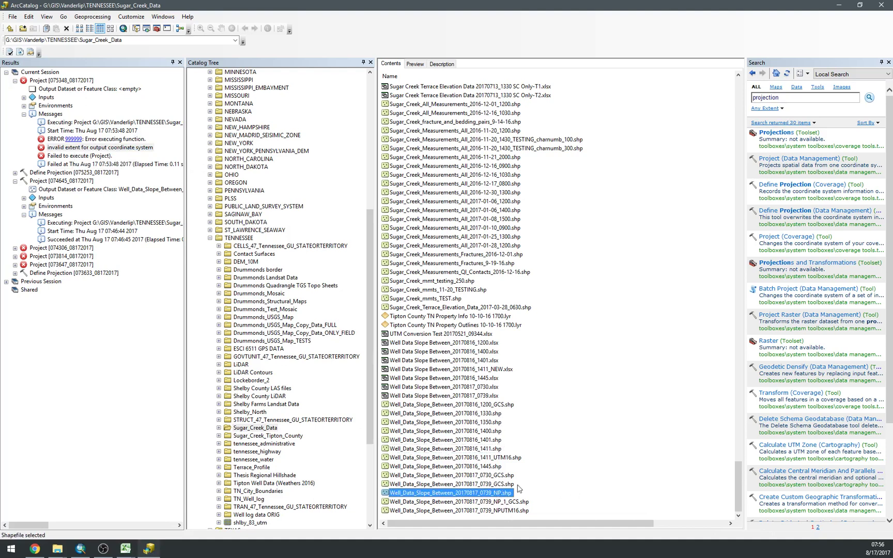
pyautogui.hotkey('alt', 'Tab')
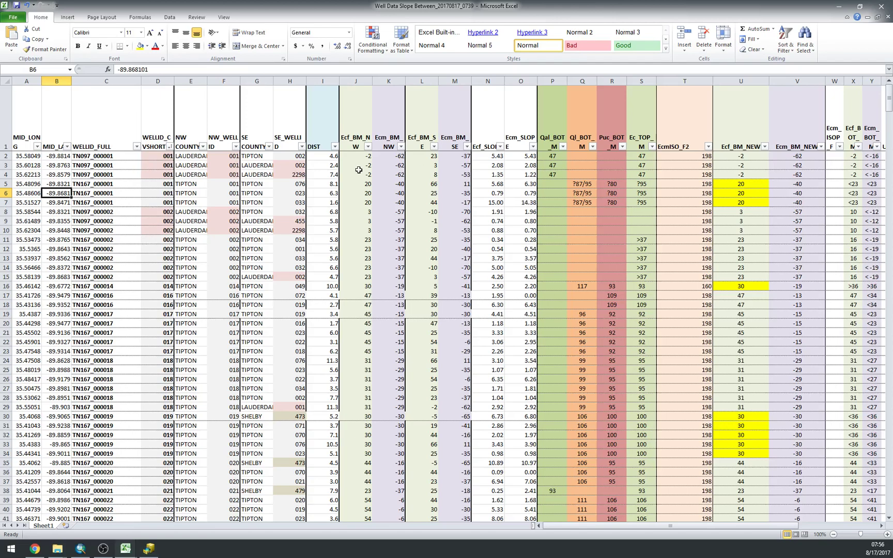
pyautogui.hotkey('alt', 'Tab')
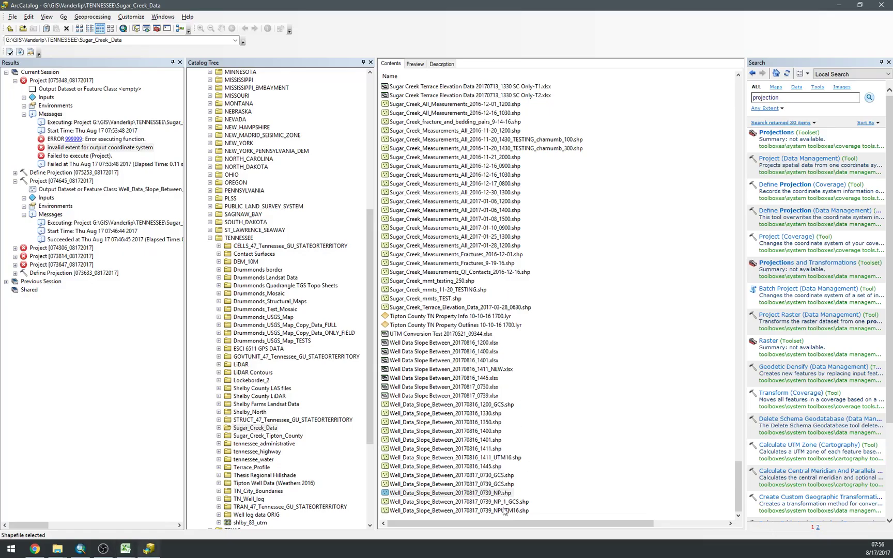
pyautogui.click(491, 494)
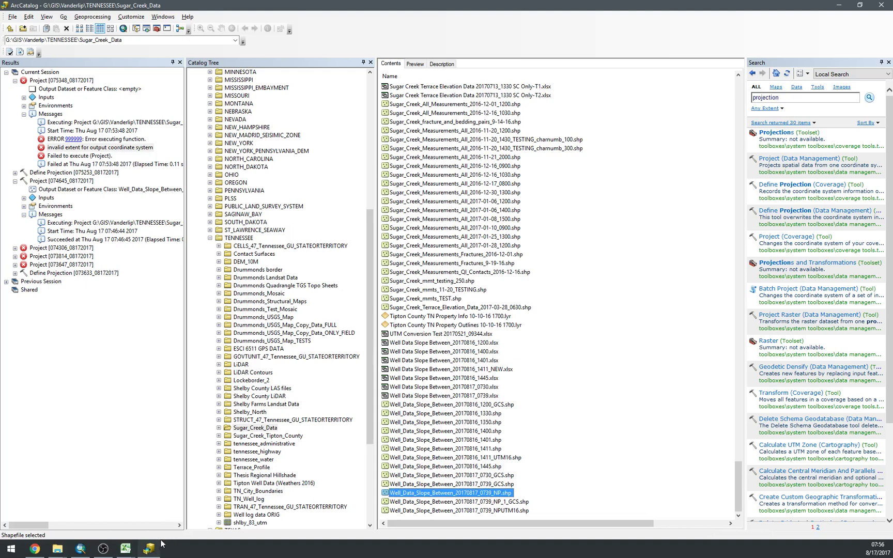
# In ArcMap, start adding XY data and choose Well Data Slope Between_20170817_0739.xlsx in the Sugar_Creek_Data folder as the source table.
pyautogui.click(80, 548)
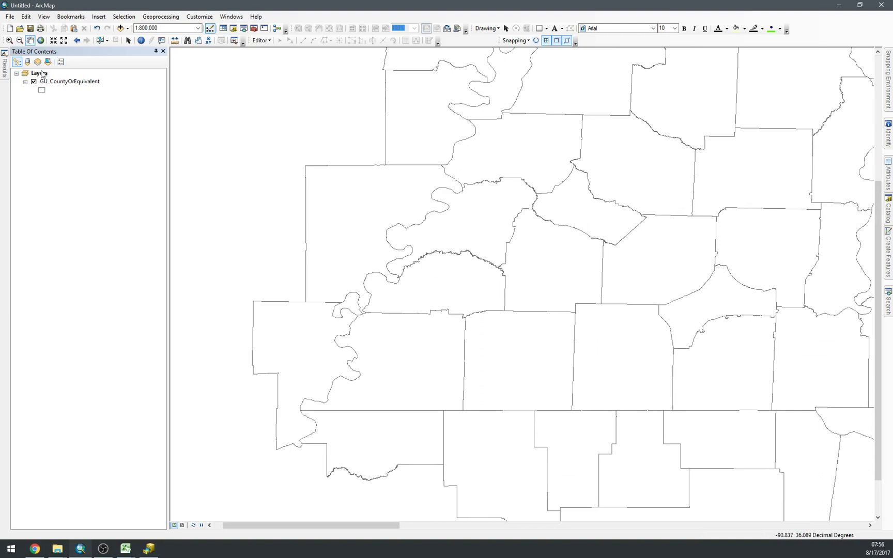
pyautogui.click(9, 16)
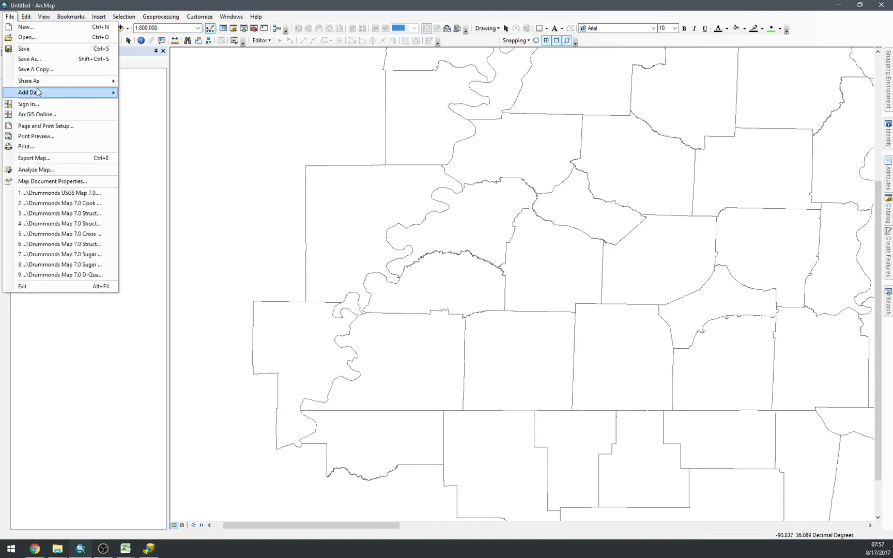
pyautogui.moveTo(37, 92)
pyautogui.click(245, 127)
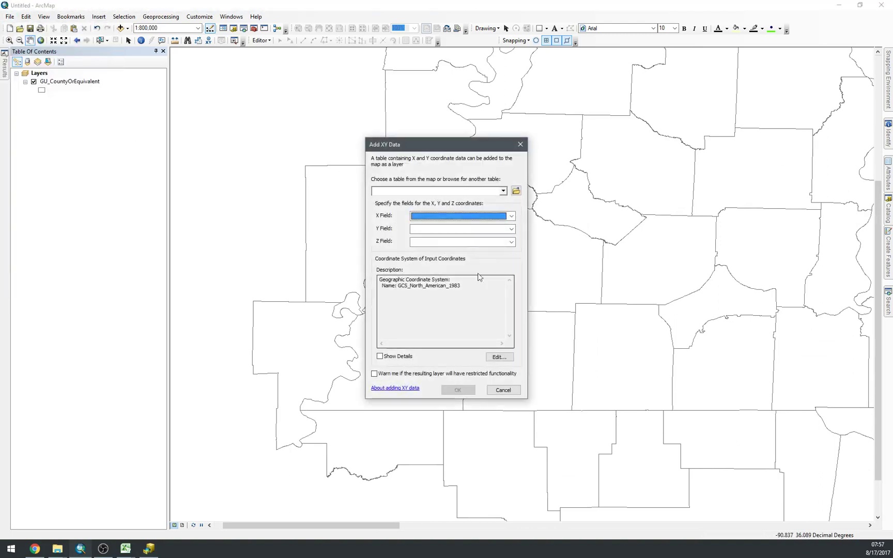
pyautogui.click(515, 191)
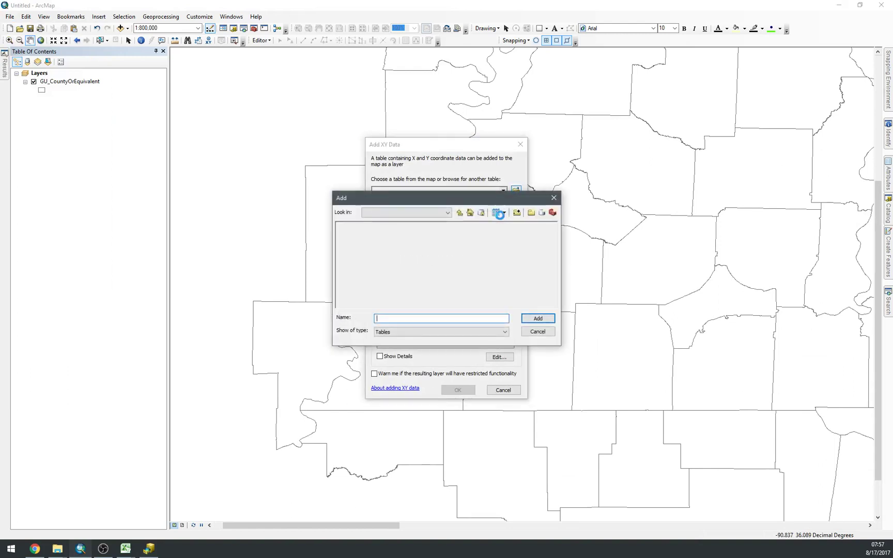
pyautogui.click(460, 212)
pyautogui.click(414, 265)
pyautogui.doubleClick(414, 266)
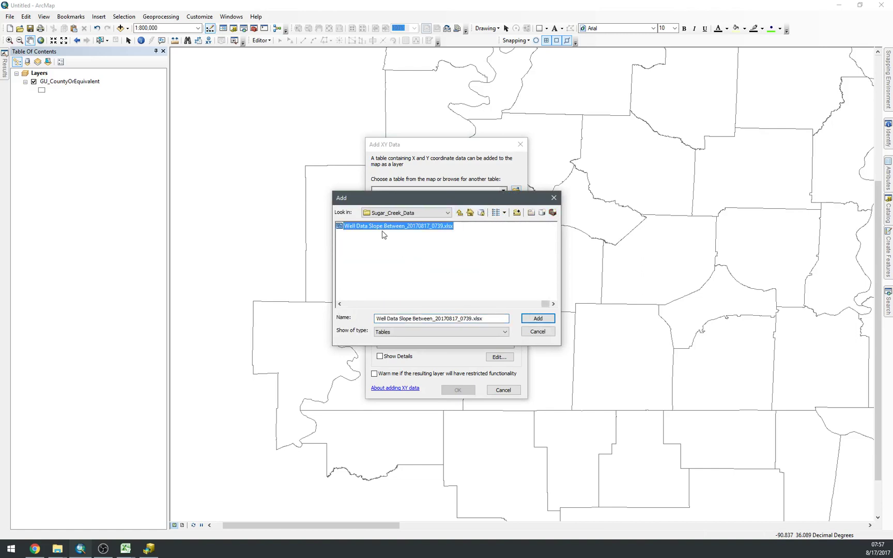
# Check the chosen file name against the workbook open in Excel, and return to the table selection in ArcMap.
pyautogui.hotkey('alt', 'Tab')
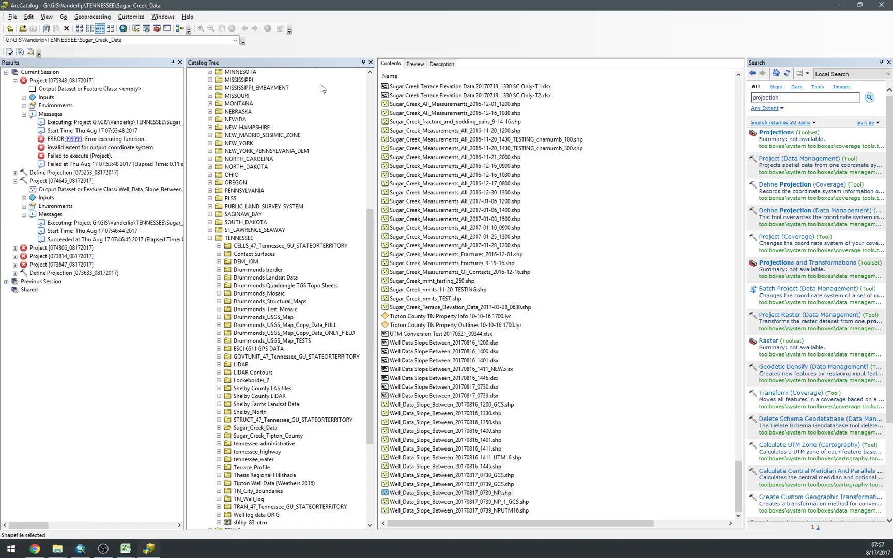
pyautogui.hotkey('alt', 'Tab')
pyautogui.hotkey('alt', 'Tab')
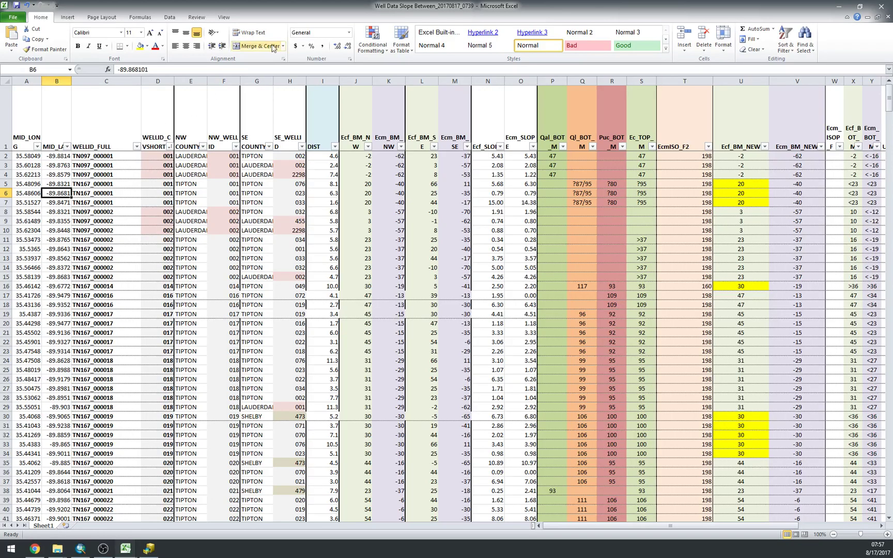
pyautogui.hotkey('alt', 'Tab')
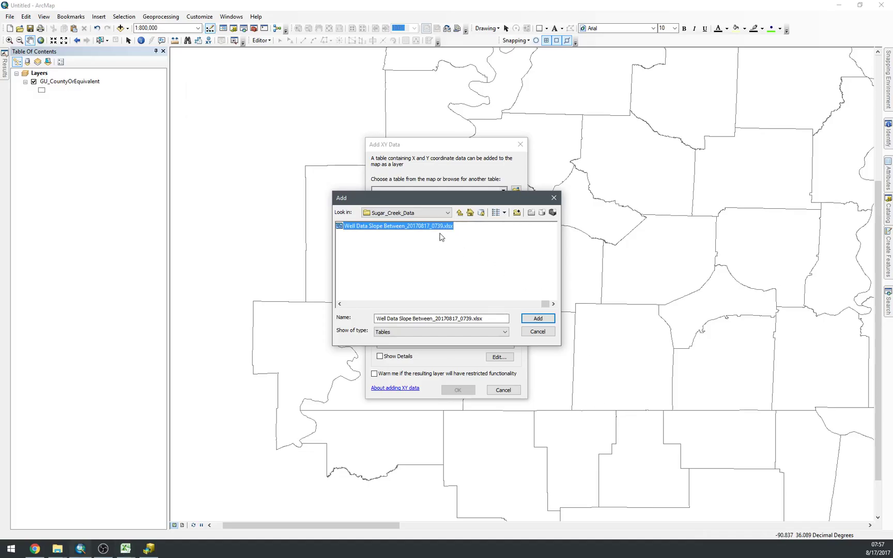
# Choose the workbook's Sheet1$ as the XY data table, with MID_LONG as the X field and MID_LAT as the Y field.
pyautogui.click(538, 318)
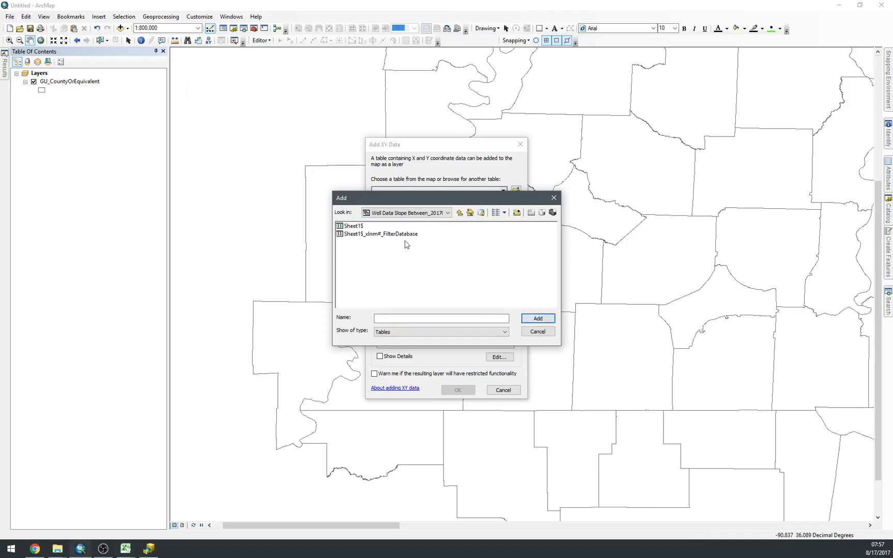
pyautogui.doubleClick(354, 228)
pyautogui.click(431, 216)
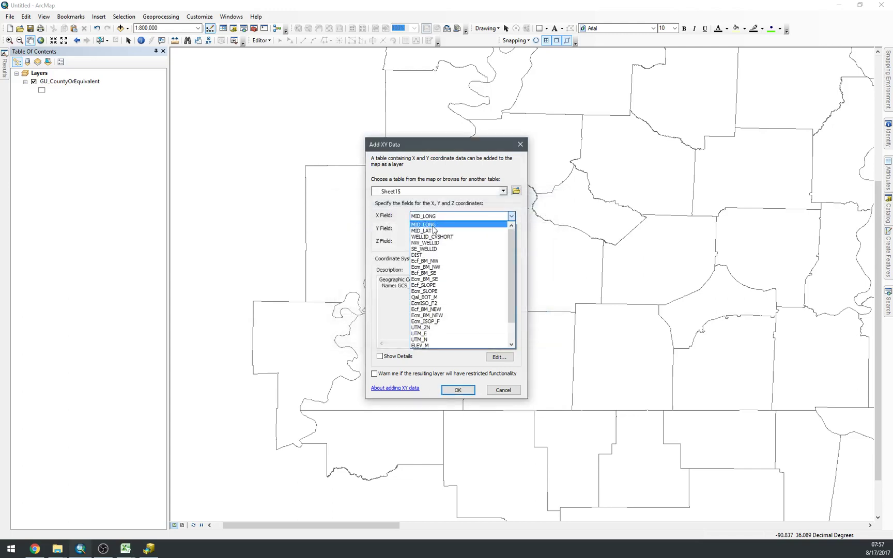
pyautogui.click(433, 223)
pyautogui.click(433, 229)
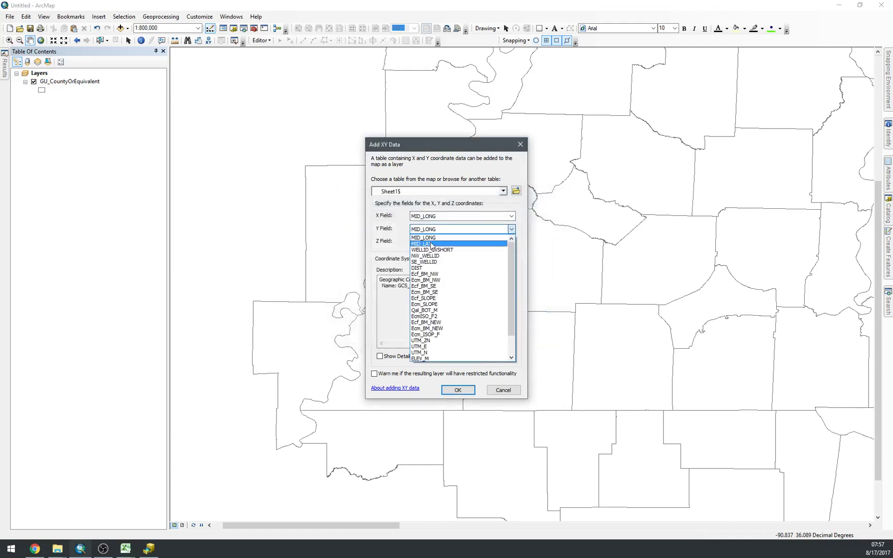
pyautogui.click(431, 244)
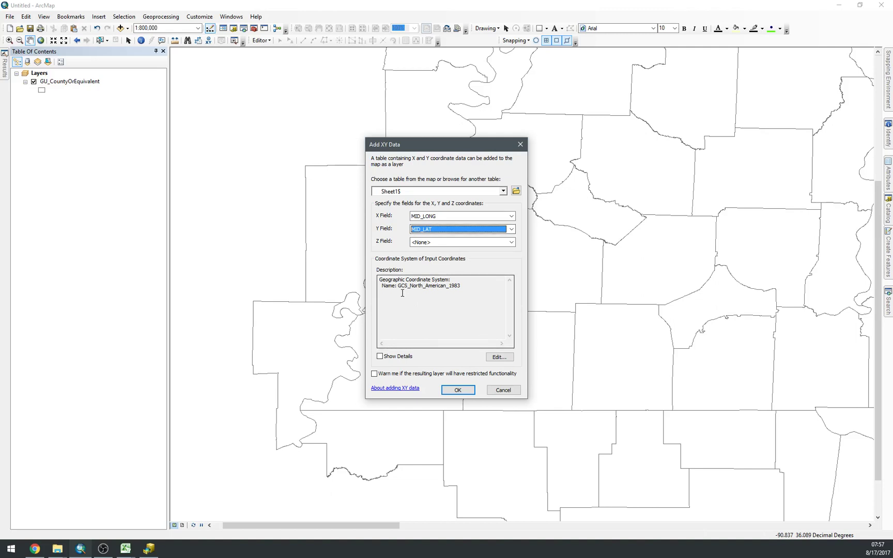
# Check the coordinate system of the input coordinates and add the XY data to the map as an event layer.
pyautogui.moveTo(399, 286); pyautogui.dragTo(466, 289)
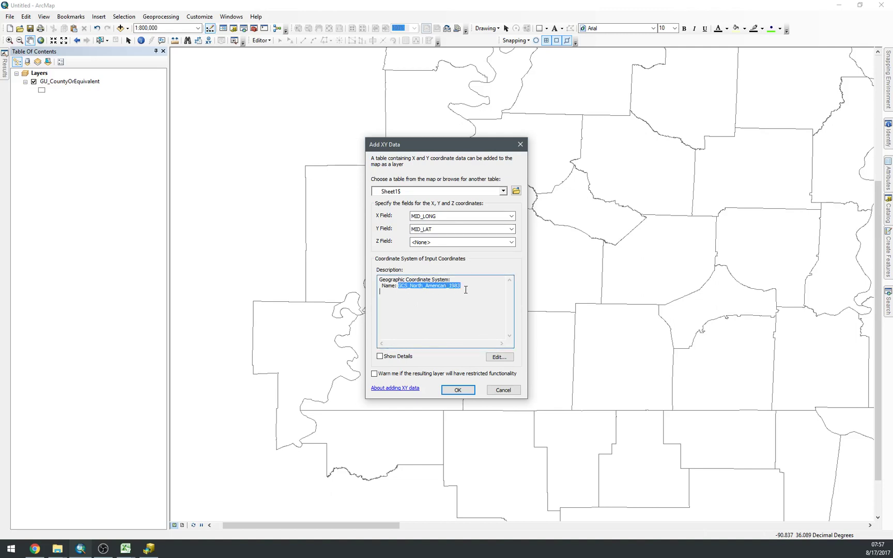
pyautogui.click(456, 322)
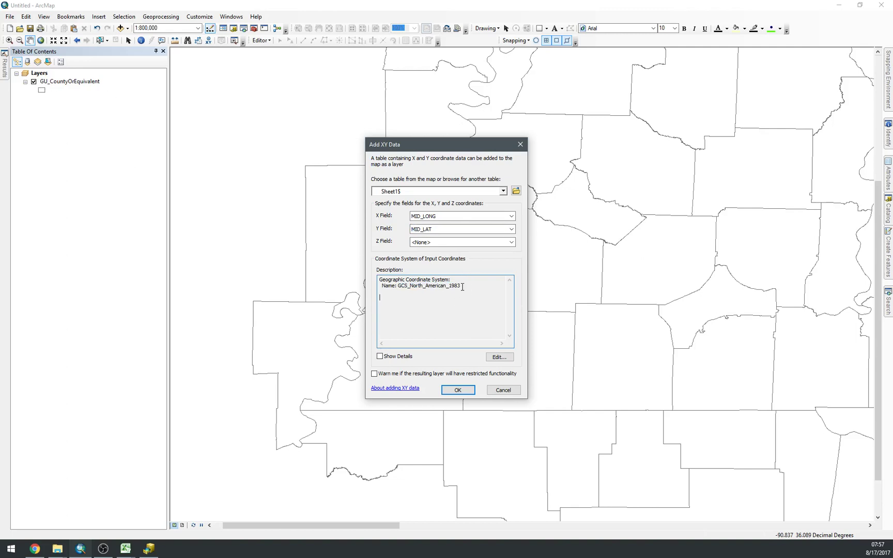
pyautogui.click(458, 390)
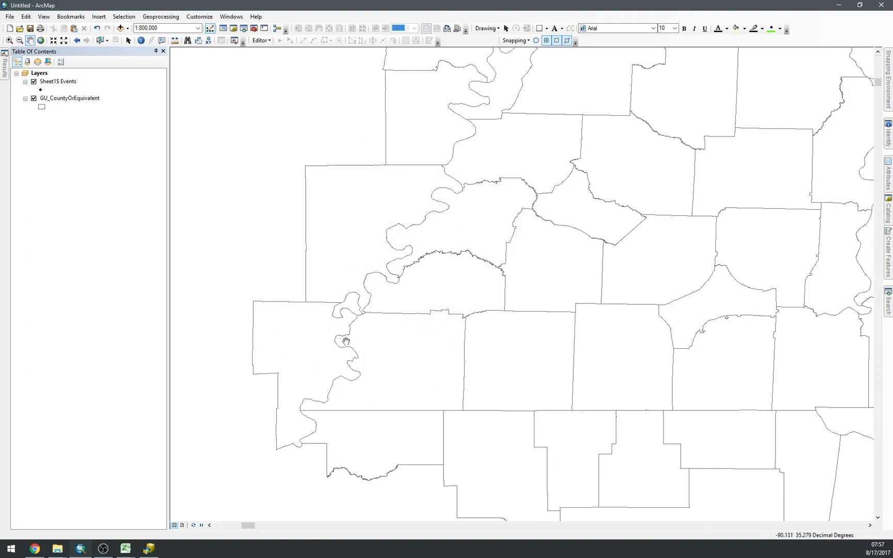
# Rename the Sheet1$ Events layer to Well_Data_Slope_Between_20170817_0739_NP_666 and copy the new name.
pyautogui.click(40, 84)
pyautogui.click(43, 86)
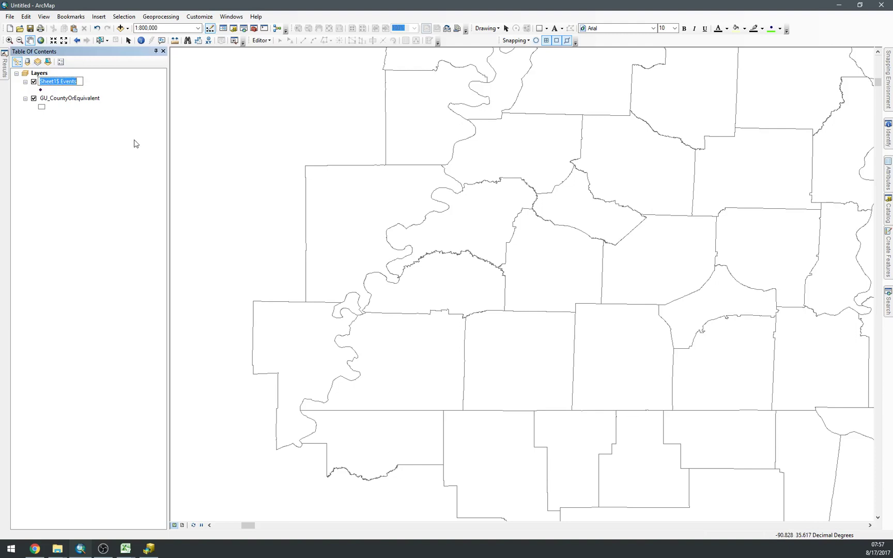
pyautogui.write('Well_Data_Slope_Between_20170817_0739_NP')
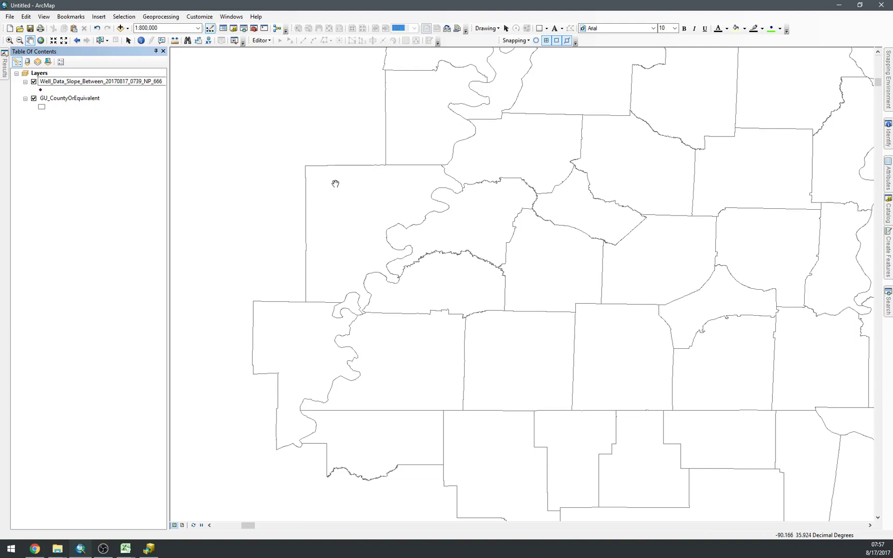
pyautogui.hotkey('ctrl', 'a')
pyautogui.hotkey('ctrl', 'c')
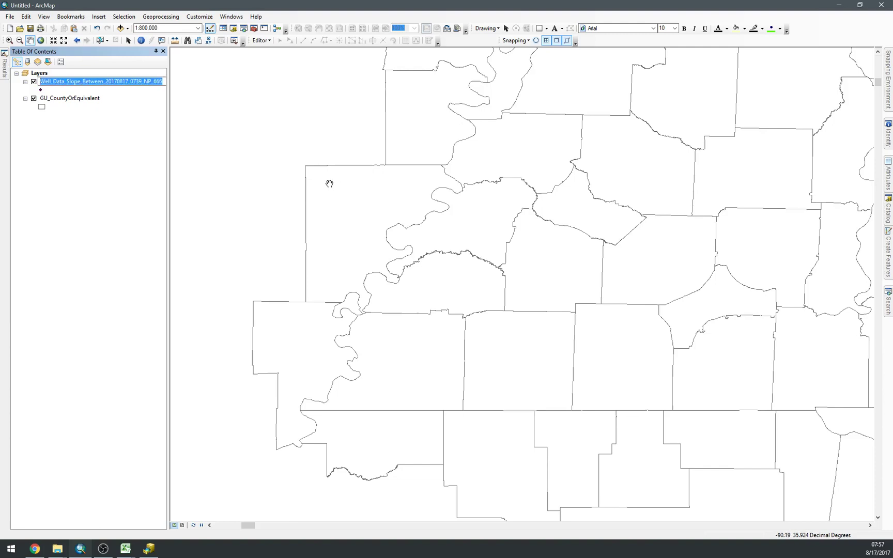
pyautogui.press('Escape')
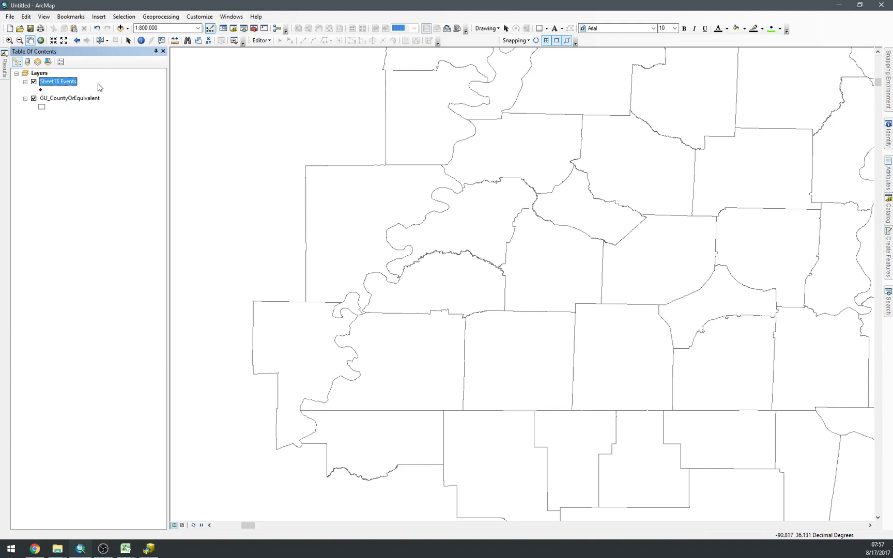
pyautogui.click(105, 82)
pyautogui.hotkey('ctrl', 'v')
pyautogui.hotkey('ctrl', 'a')
pyautogui.hotkey('ctrl', 'c')
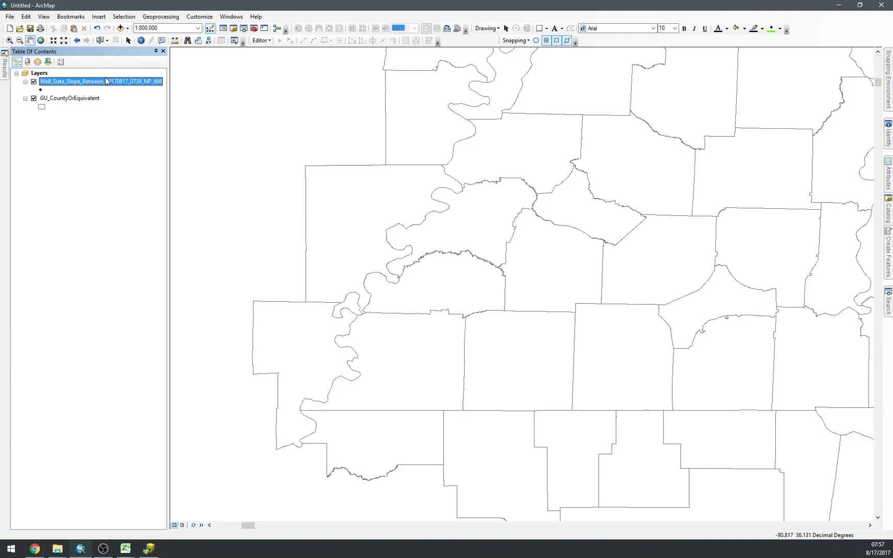
# Export all features of the event layer to the shapefile Well_Data_Slope_Between_20170817_0739_NP_666 in Sugar_Creek_Data and add it to the map.
pyautogui.rightClick(109, 82)
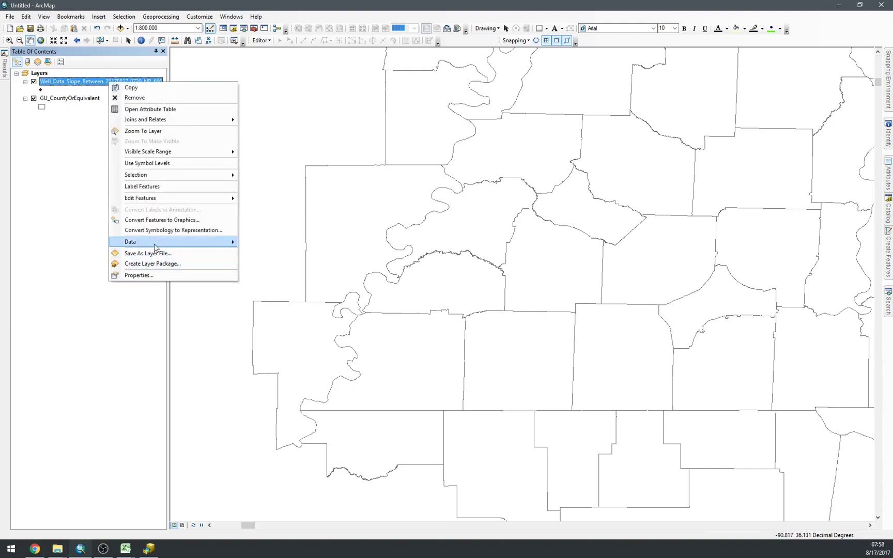
pyautogui.moveTo(148, 242)
pyautogui.click(268, 253)
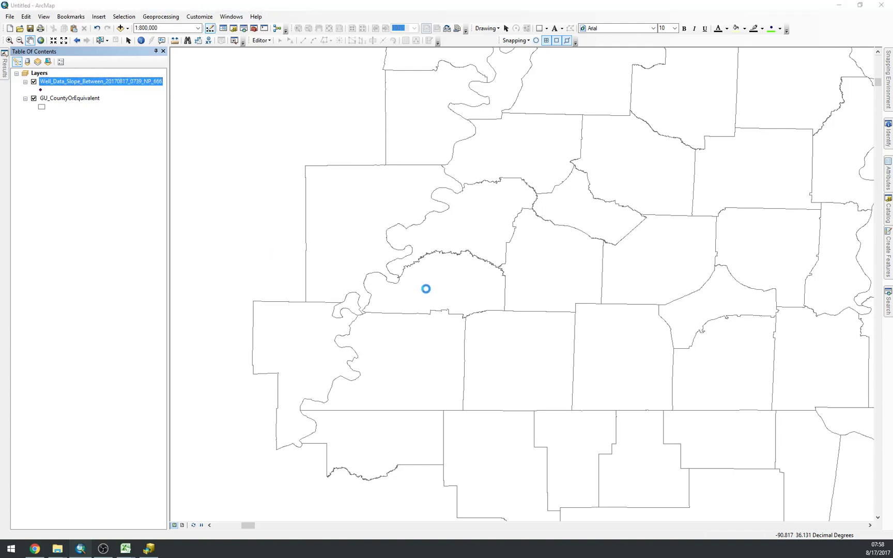
pyautogui.click(525, 289)
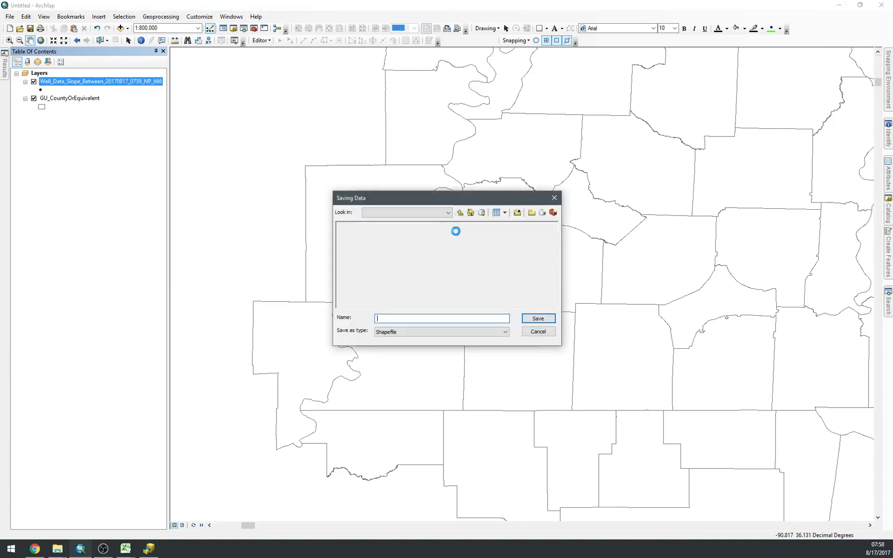
pyautogui.doubleClick(430, 318)
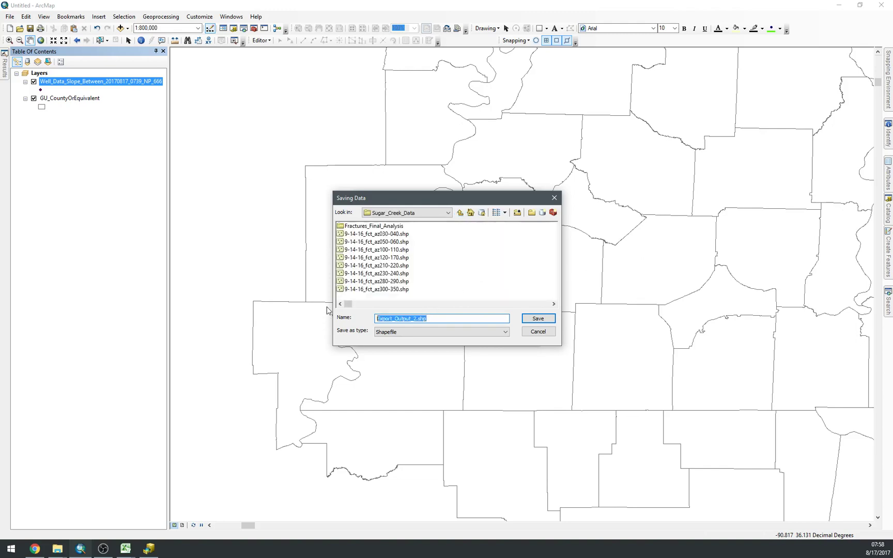
pyautogui.hotkey('ctrl', 'v')
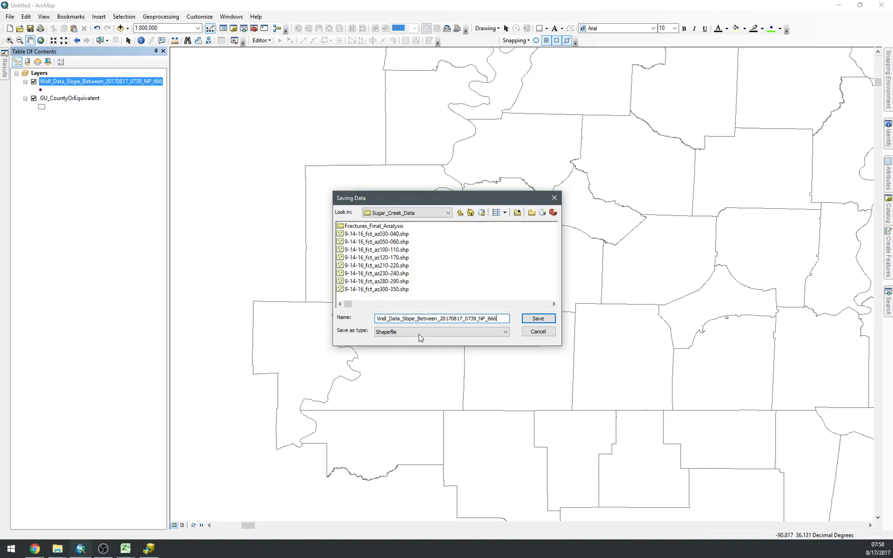
pyautogui.click(529, 320)
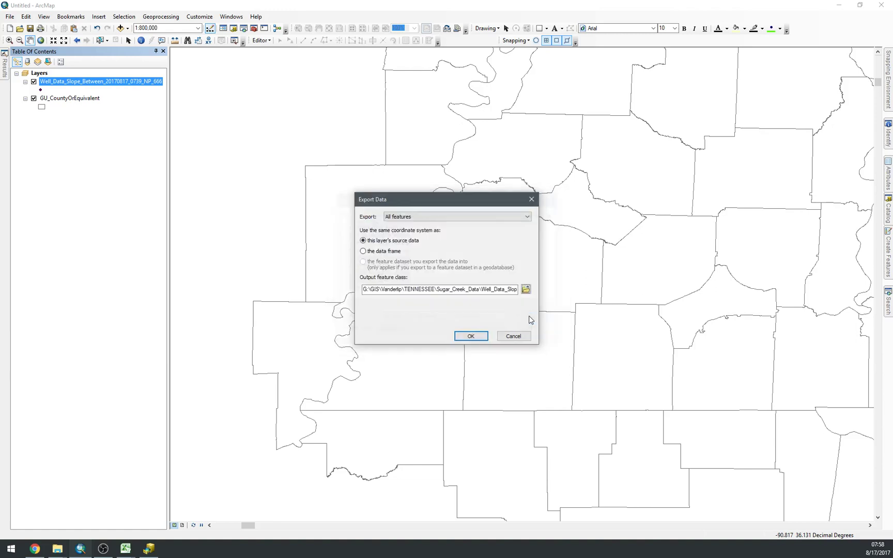
pyautogui.click(472, 335)
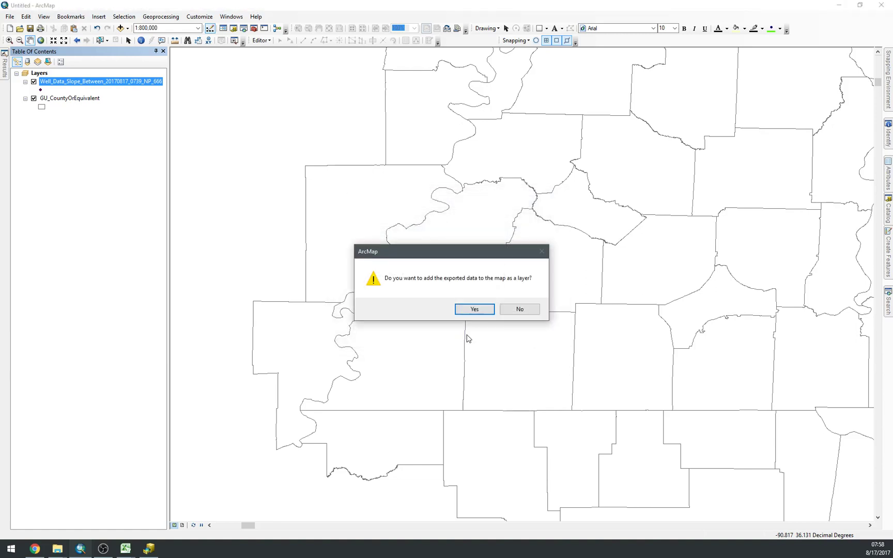
pyautogui.click(481, 312)
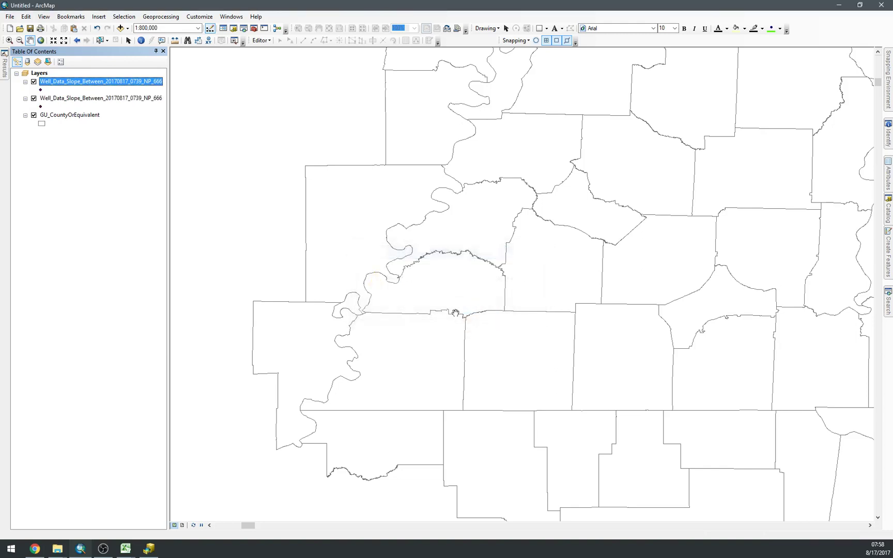
# Remove the original event layer from the map and zoom to the exported shapefile layer.
pyautogui.rightClick(52, 101)
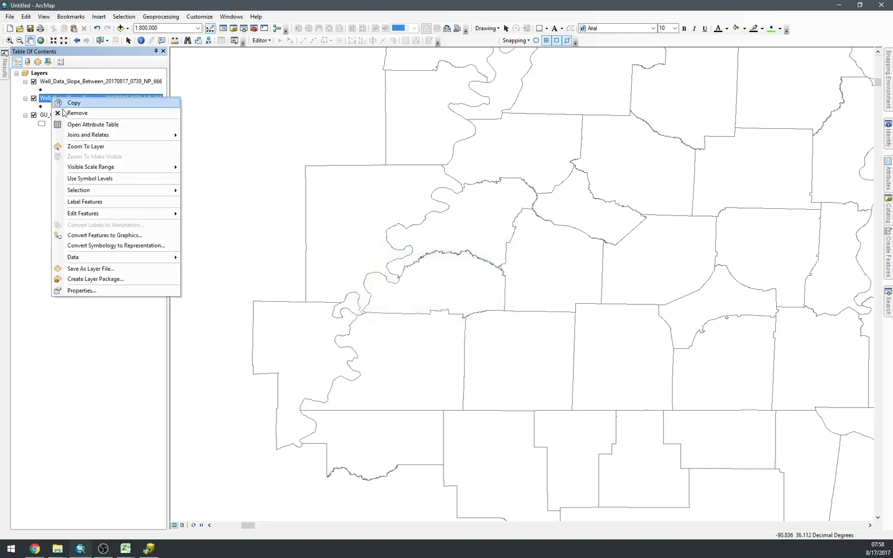
pyautogui.click(60, 113)
pyautogui.rightClick(61, 84)
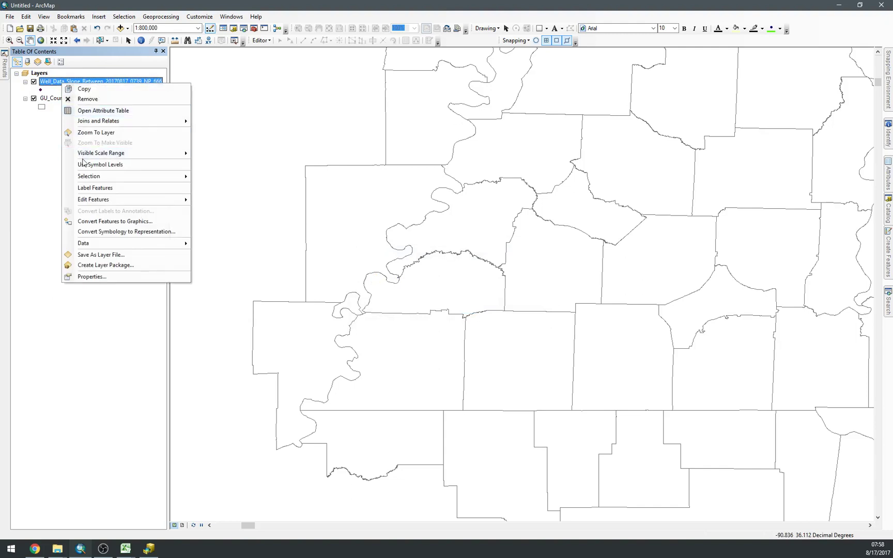
pyautogui.click(89, 133)
# Examine where the exported well points lie relative to the county boundaries at small map scales.
pyautogui.scroll(6, 482, 327)
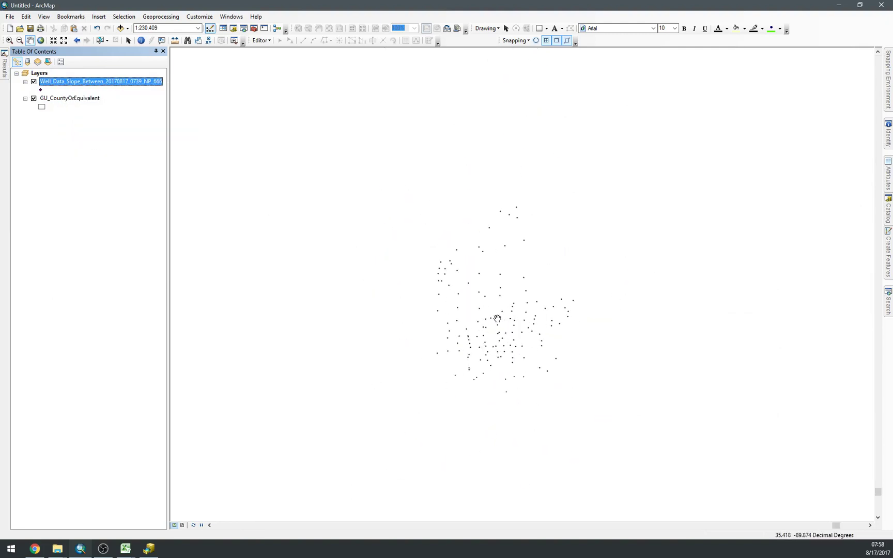
pyautogui.scroll(5, 497, 318)
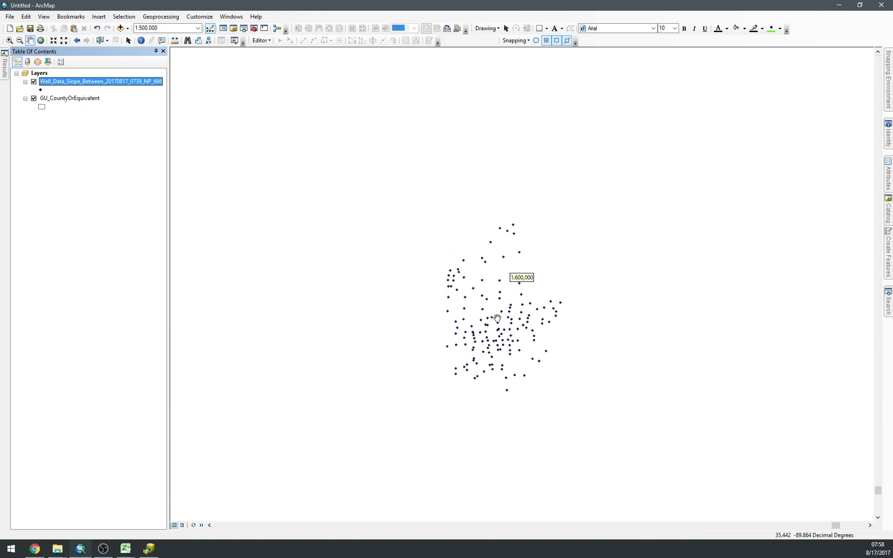
pyautogui.scroll(2, 497, 318)
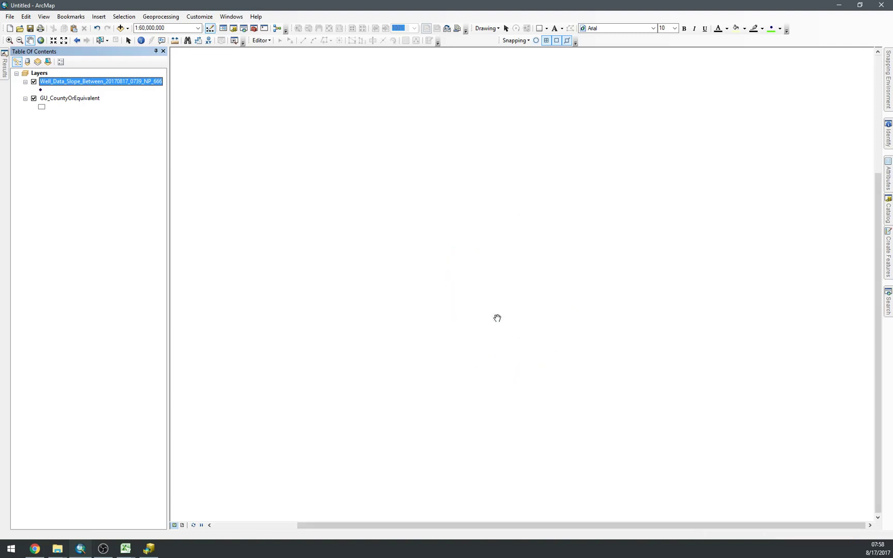
pyautogui.scroll(2, 497, 318)
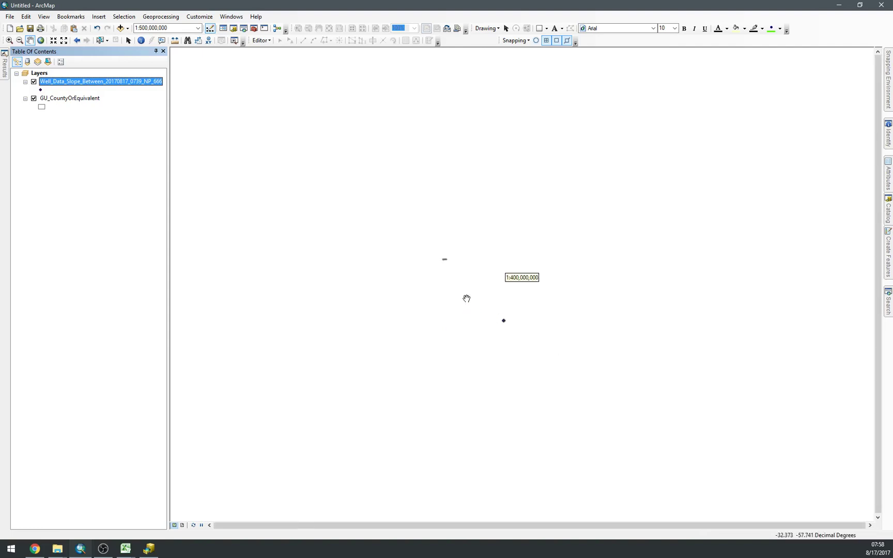
pyautogui.scroll(-4, 467, 298)
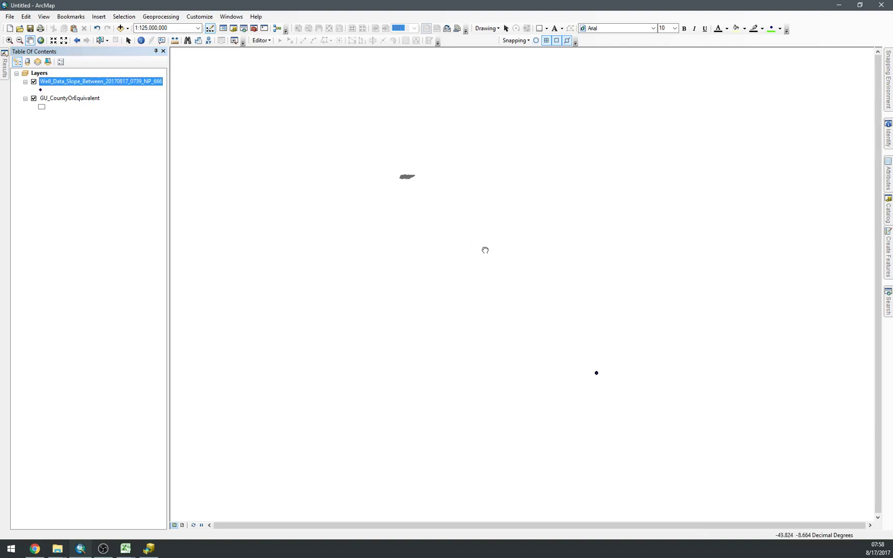
pyautogui.moveTo(485, 250); pyautogui.dragTo(535, 257)
pyautogui.scroll(1, 532, 318)
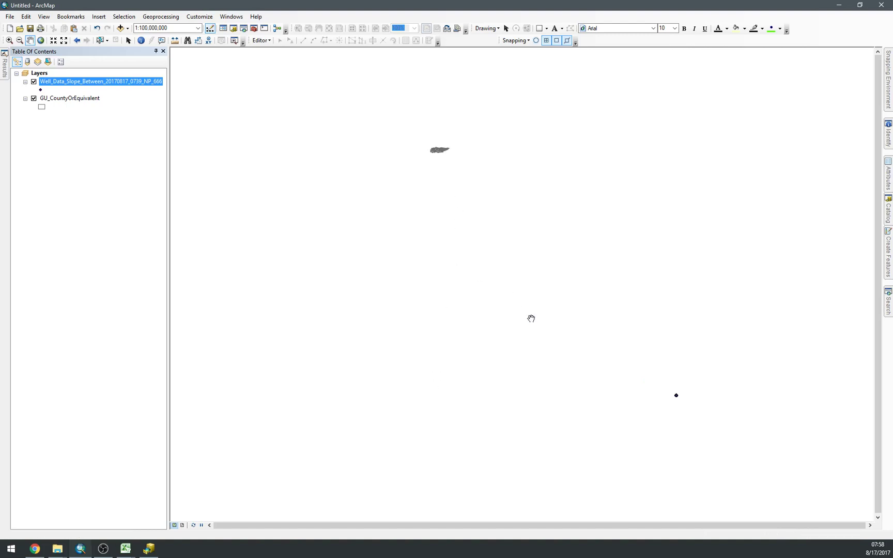
# Remove the exported layer from the map, and select Well_Data_Slope_Between_20170817_0739_NP_666.shp in ArcCatalog's refreshed Sugar_Creek_Data folder.
pyautogui.rightClick(143, 84)
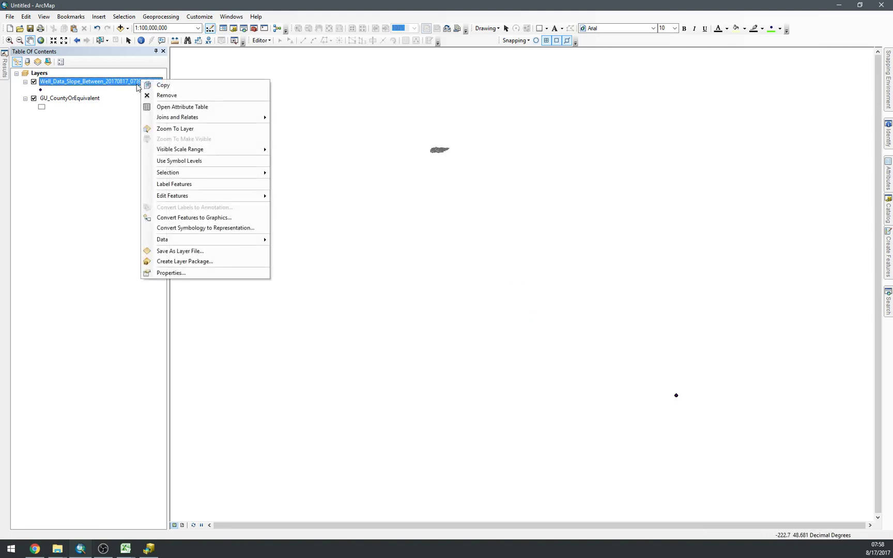
pyautogui.click(163, 95)
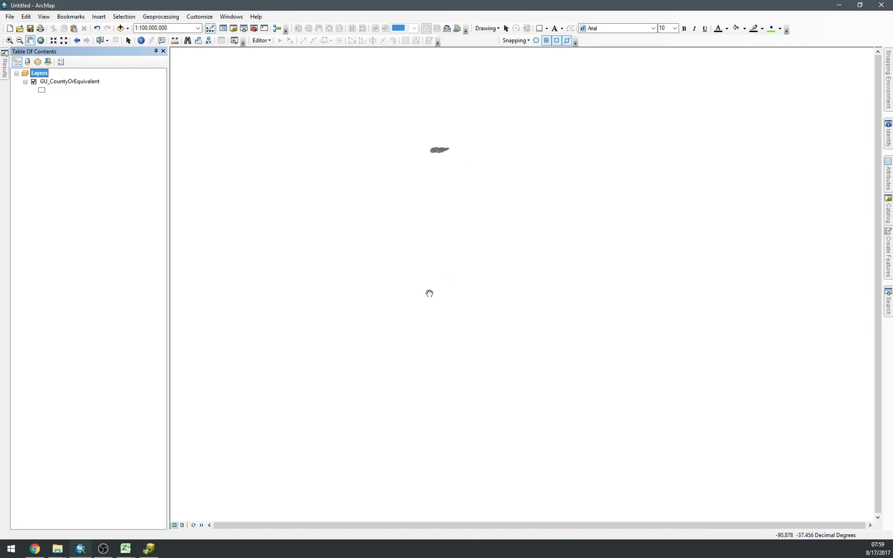
pyautogui.click(158, 552)
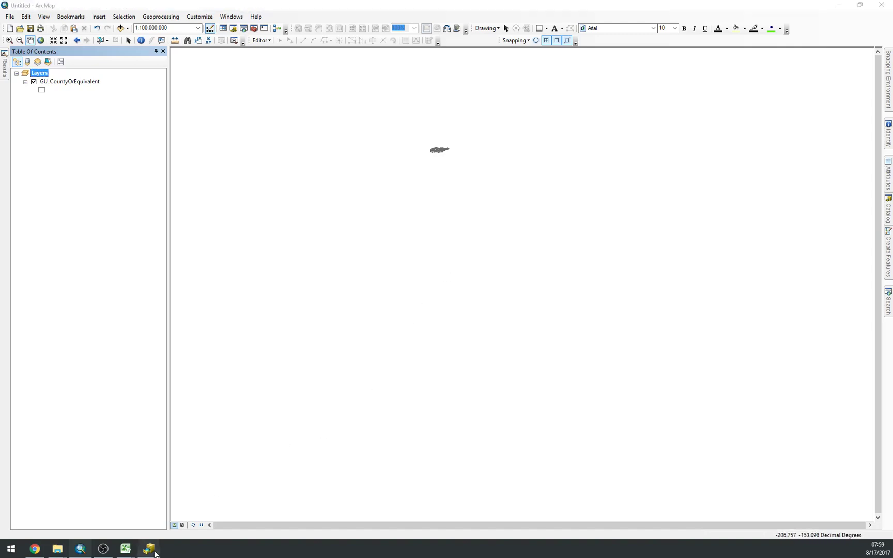
pyautogui.click(466, 334)
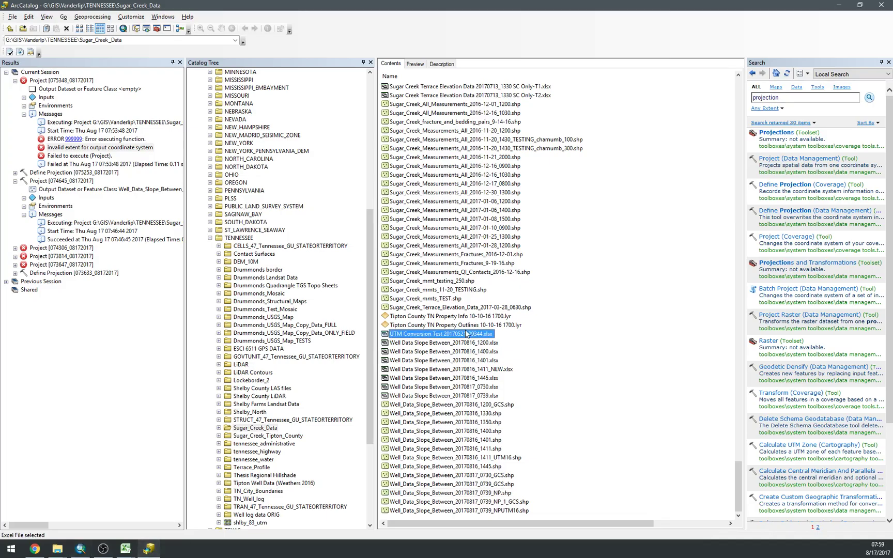
pyautogui.doubleClick(466, 334)
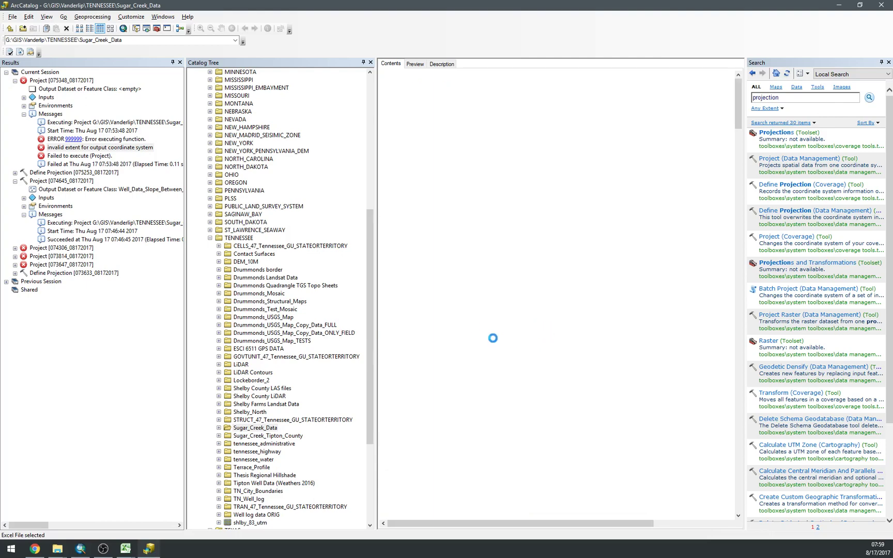
pyautogui.press('End')
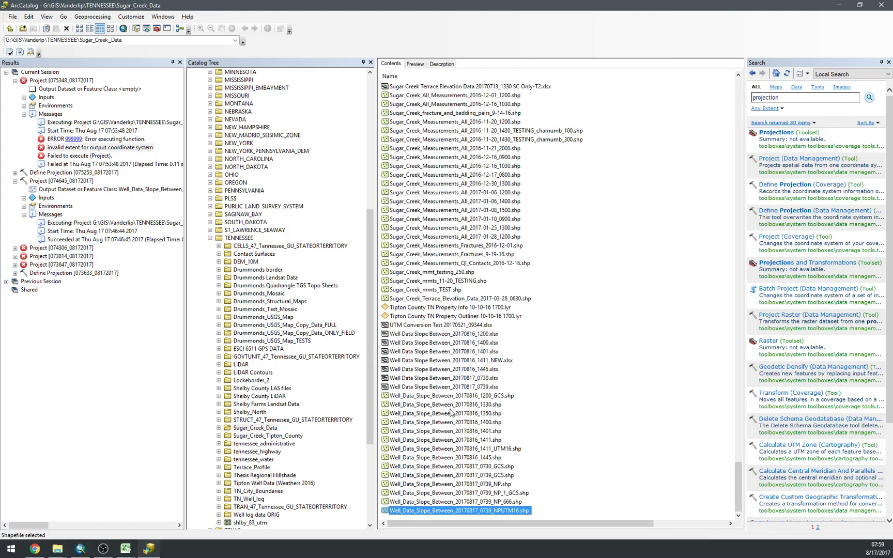
pyautogui.click(494, 502)
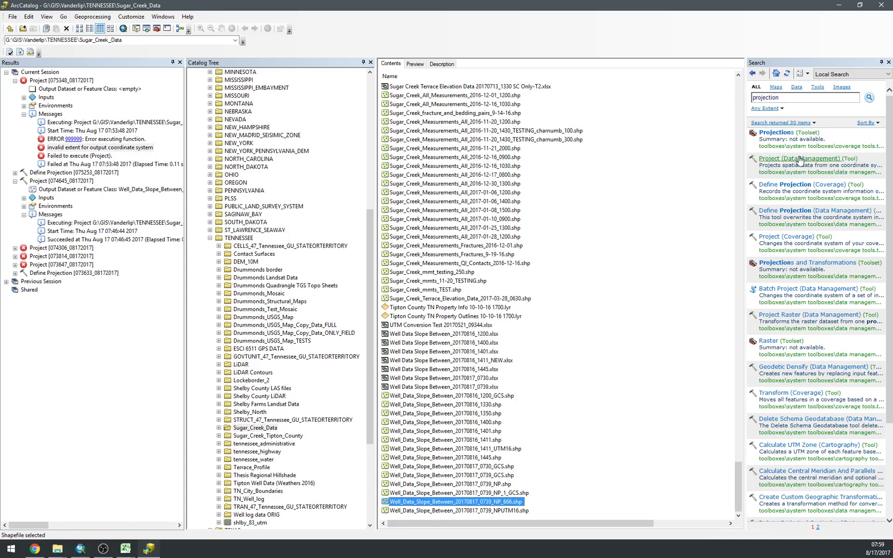
# Define the projection of Well_Data_Slope_Between_20170817_0739_NP_666.shp as GCS_North_American_1983 with the Define Projection (Data Management) tool.
pyautogui.click(785, 210)
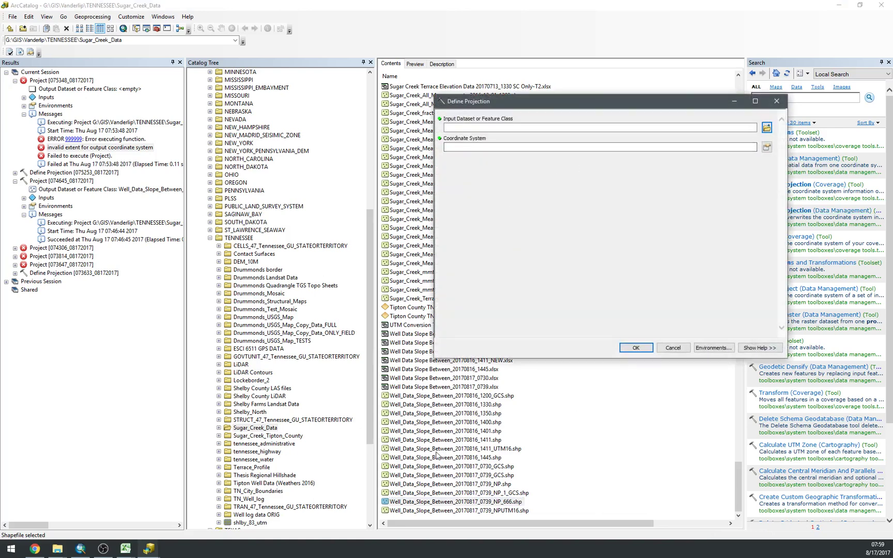
pyautogui.moveTo(454, 505); pyautogui.dragTo(517, 127)
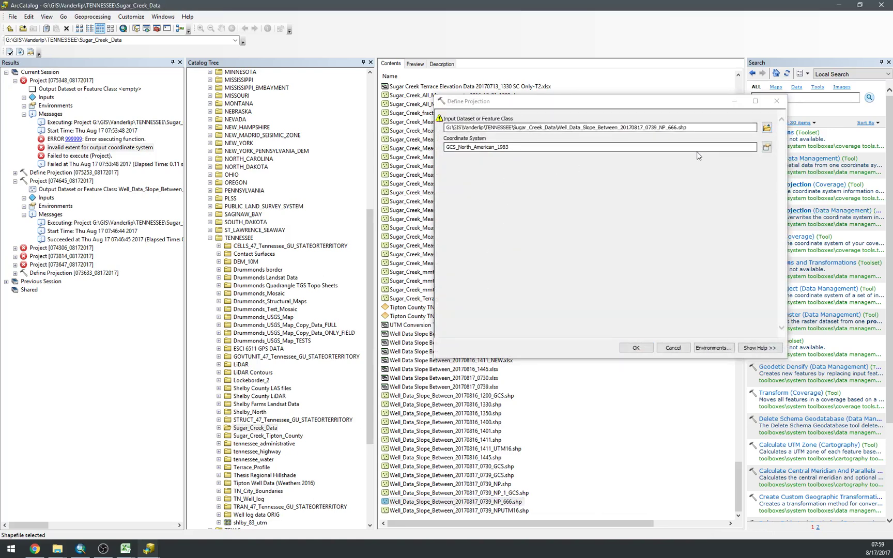
pyautogui.click(767, 148)
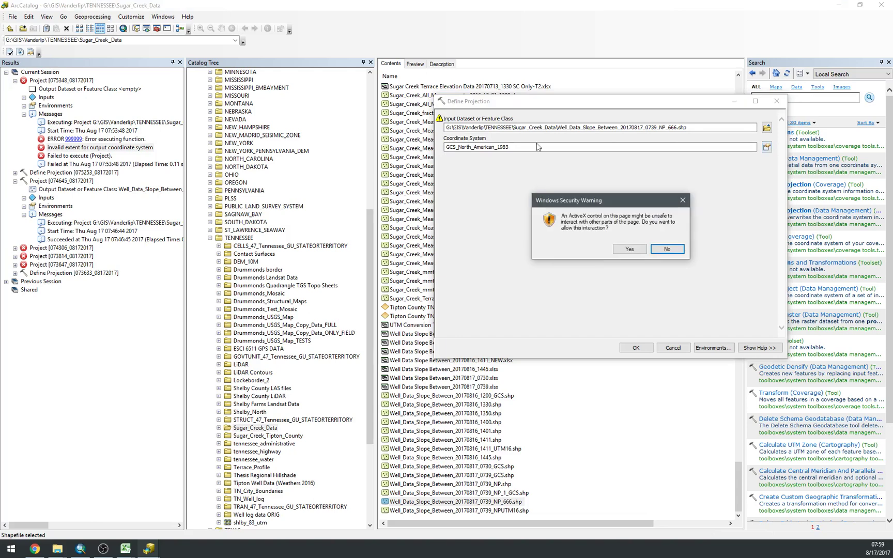
pyautogui.click(629, 249)
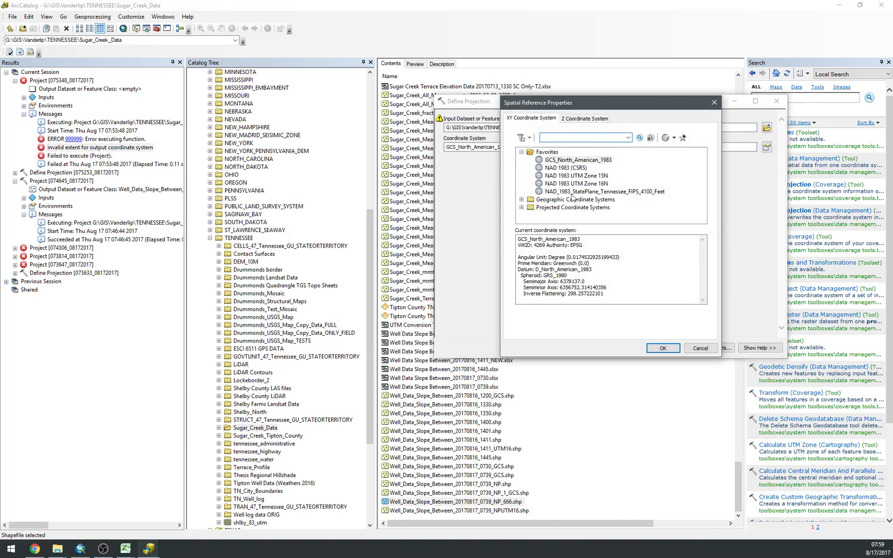
pyautogui.doubleClick(578, 160)
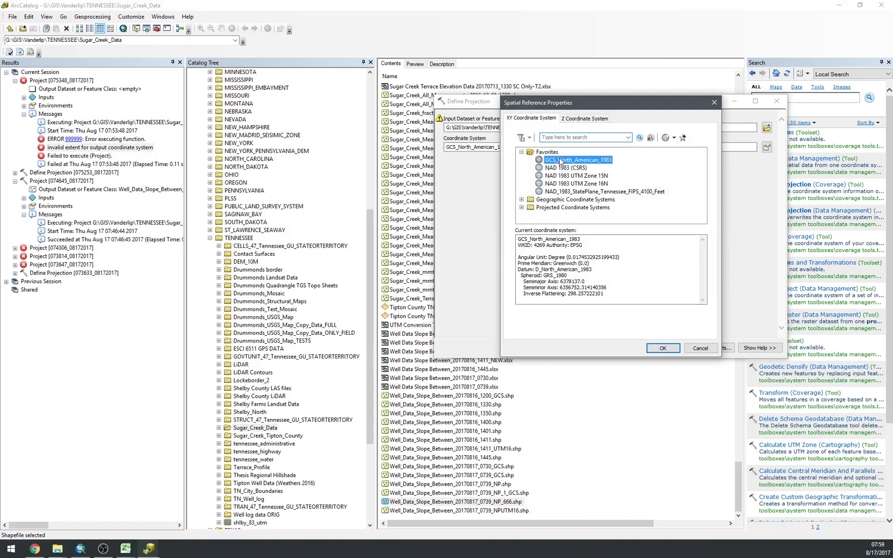
pyautogui.click(599, 345)
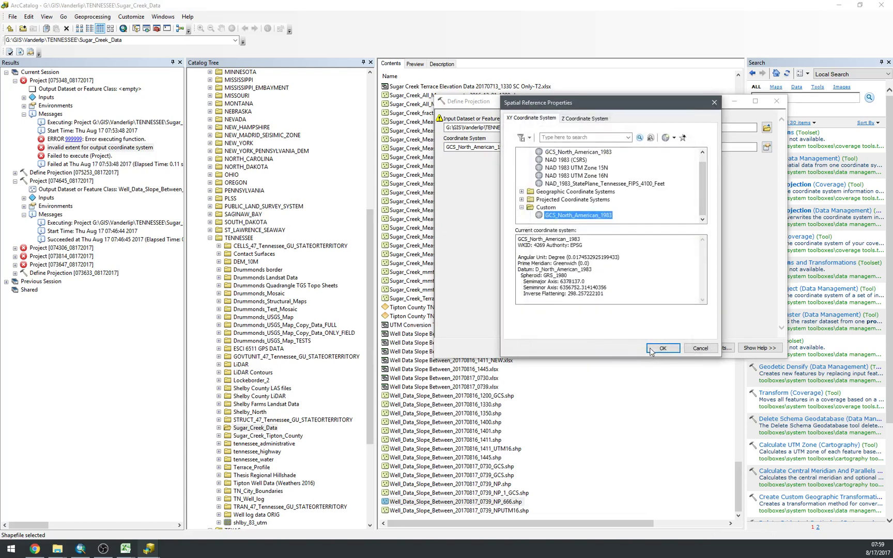
pyautogui.click(658, 349)
pyautogui.click(636, 348)
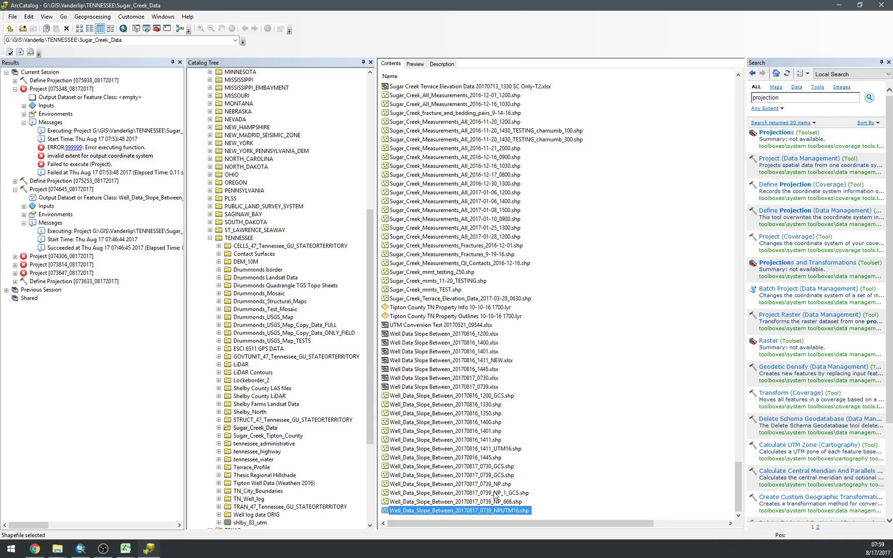
# Start the Project (Data Management) tool with Well_Data_Slope_Between_20170817_0739_NP_666.shp as the input dataset.
pyautogui.click(507, 493)
pyautogui.click(504, 502)
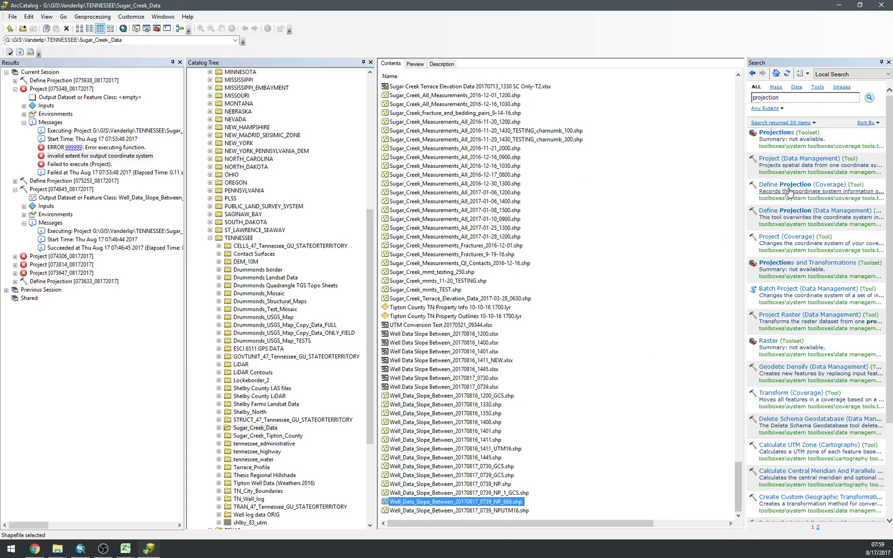
pyautogui.click(780, 161)
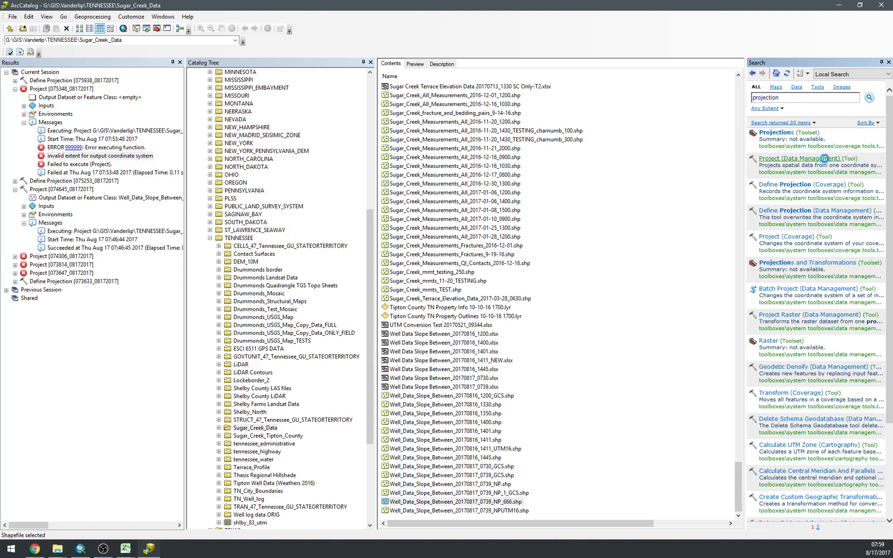
pyautogui.click(816, 159)
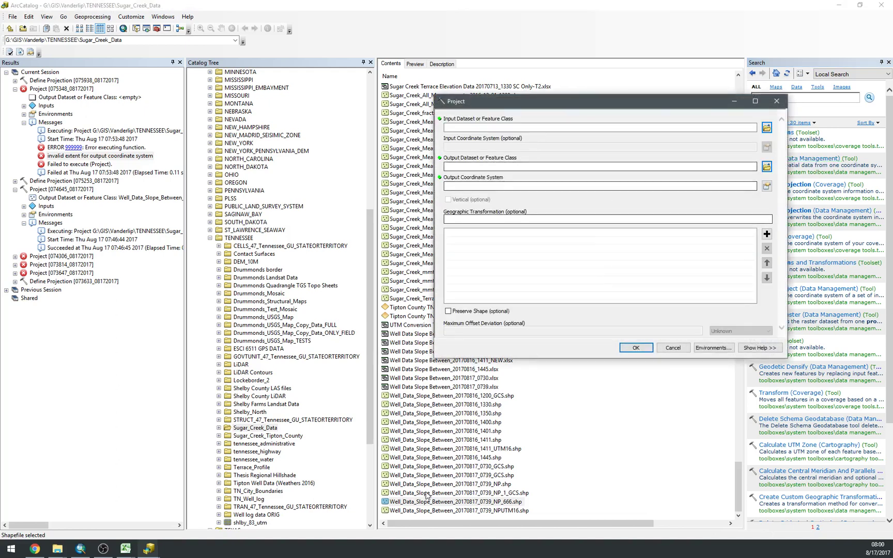
pyautogui.moveTo(430, 502); pyautogui.dragTo(565, 128)
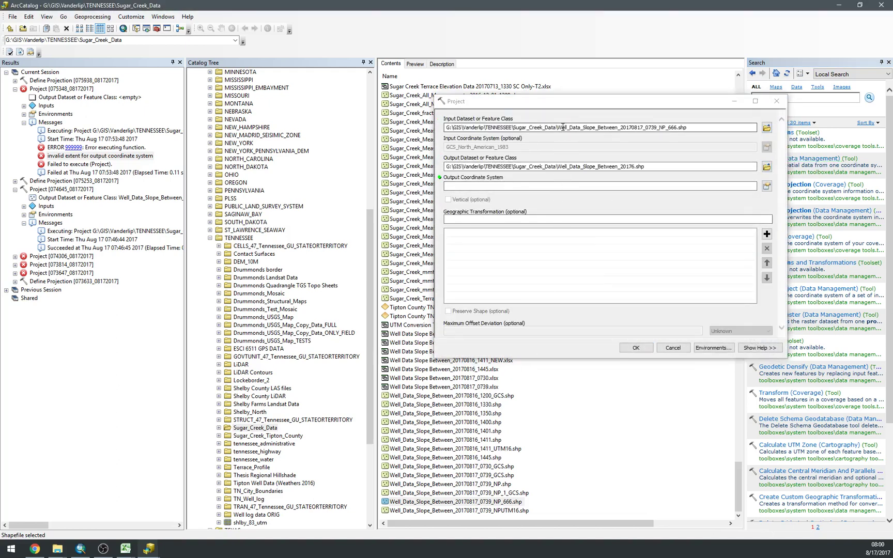
pyautogui.click(766, 168)
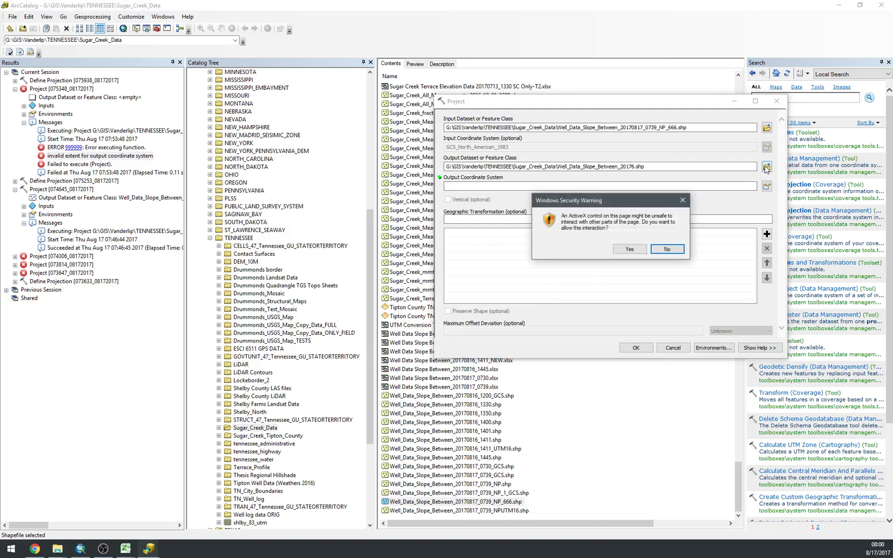
pyautogui.click(630, 249)
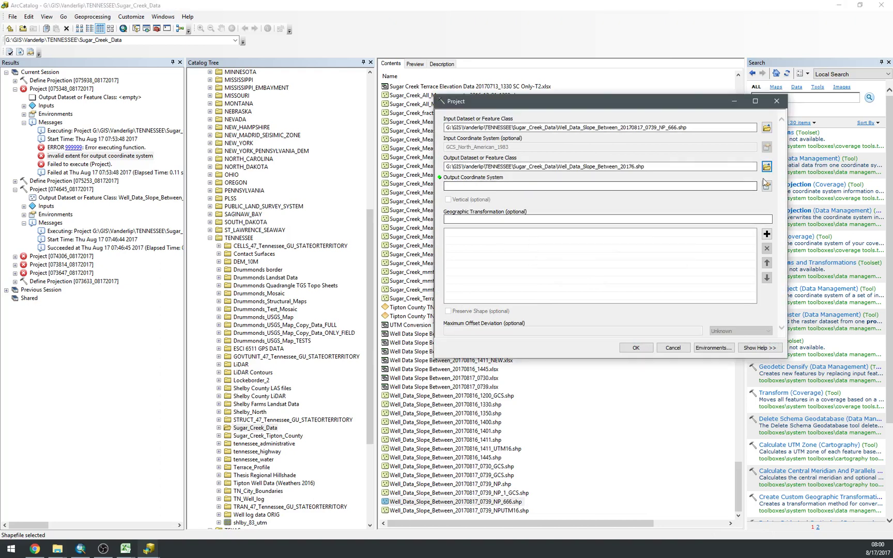
pyautogui.click(766, 167)
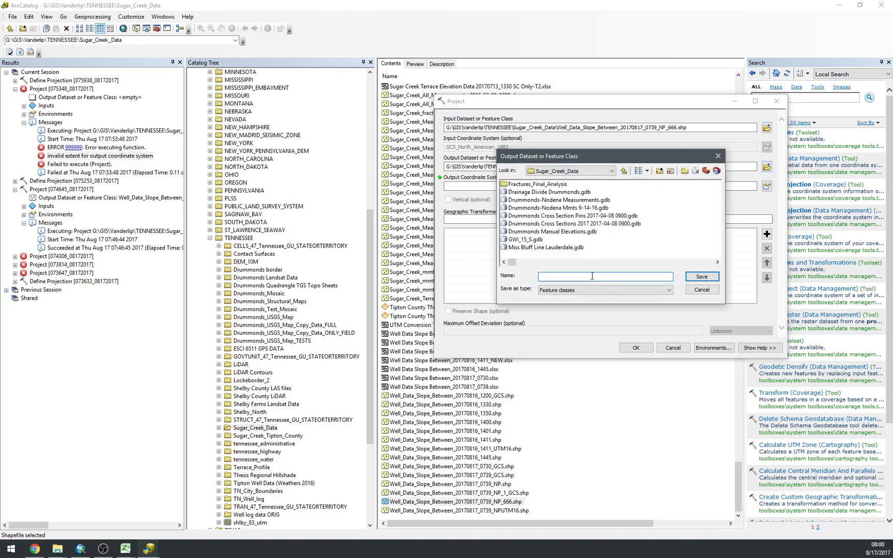
pyautogui.hotkey('ctrl', 'v')
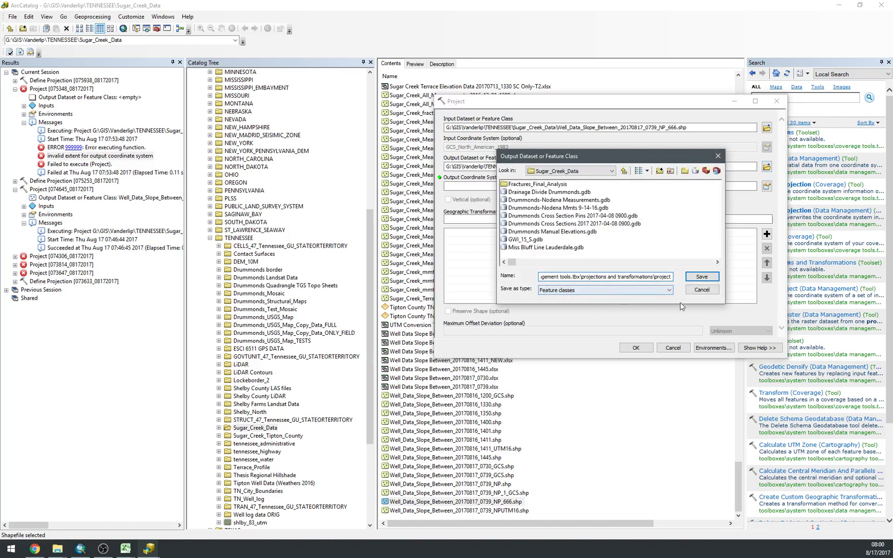
pyautogui.hotkey('ctrl', 'z')
pyautogui.click(702, 290)
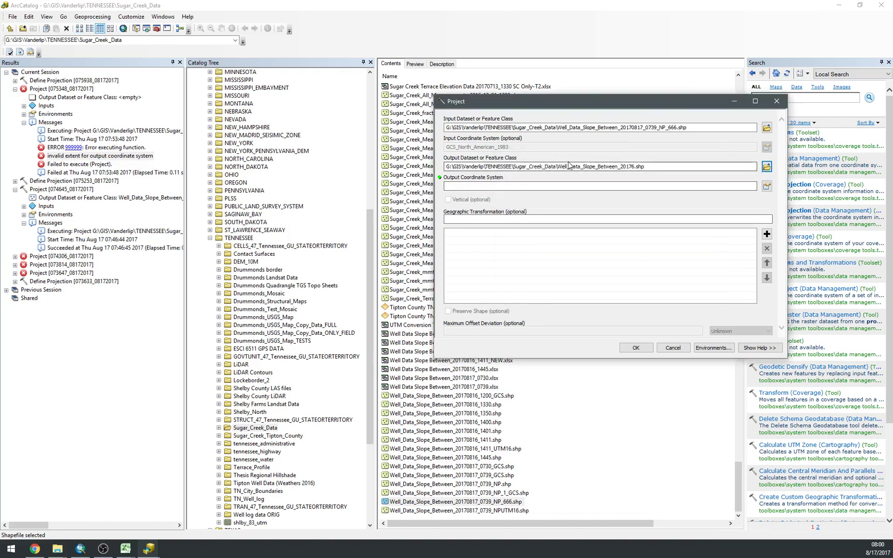
# Reuse the input shapefile's name to set the output dataset to Well_Data_Slope_Between_20170817_0739_NP_666_UTM16 in Sugar_Creek_Data.
pyautogui.click(581, 127)
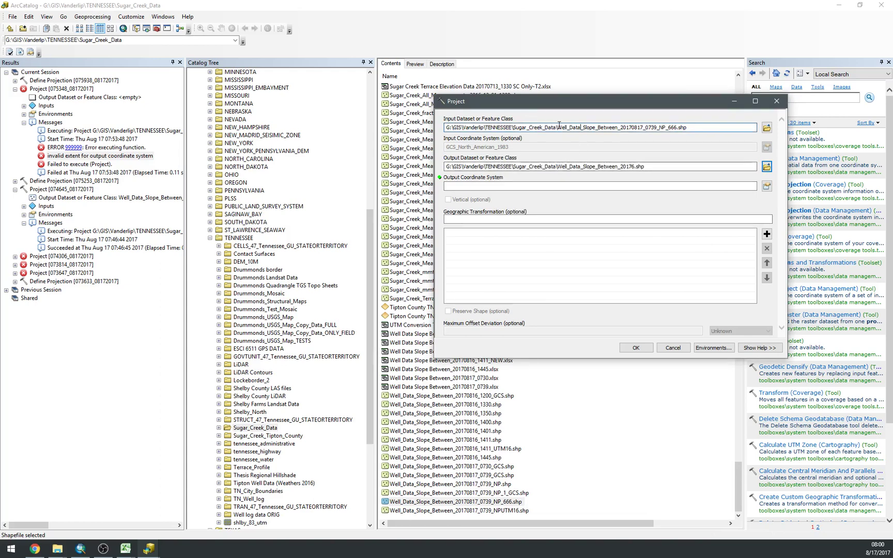
pyautogui.moveTo(557, 127); pyautogui.dragTo(768, 130)
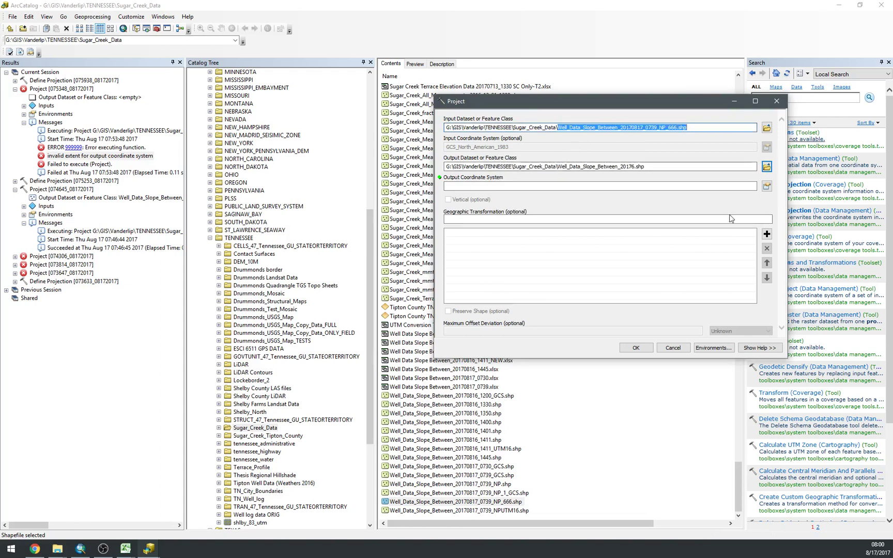
pyautogui.click(766, 167)
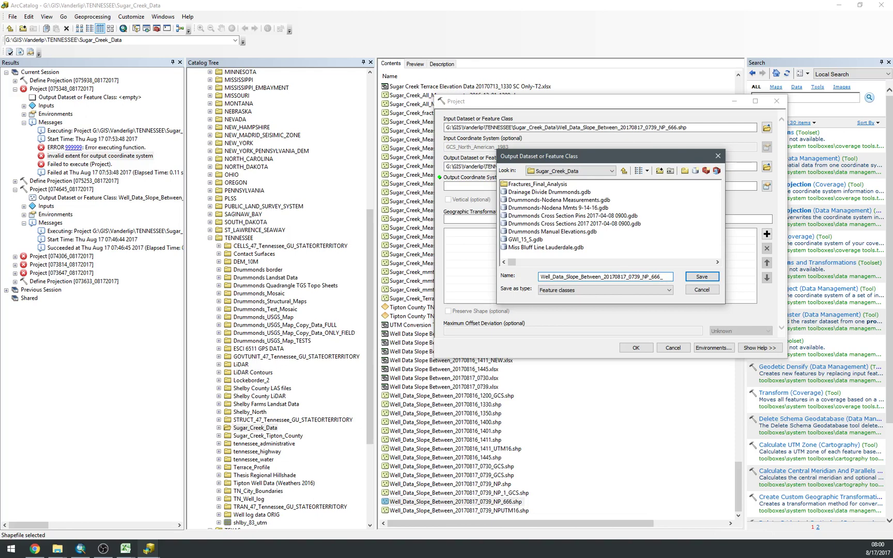
pyautogui.write('UTM16')
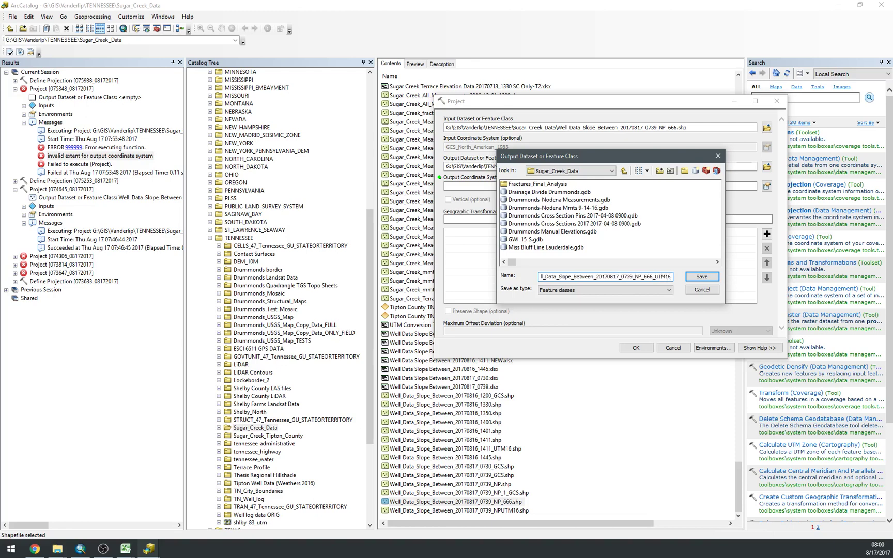
pyautogui.click(688, 279)
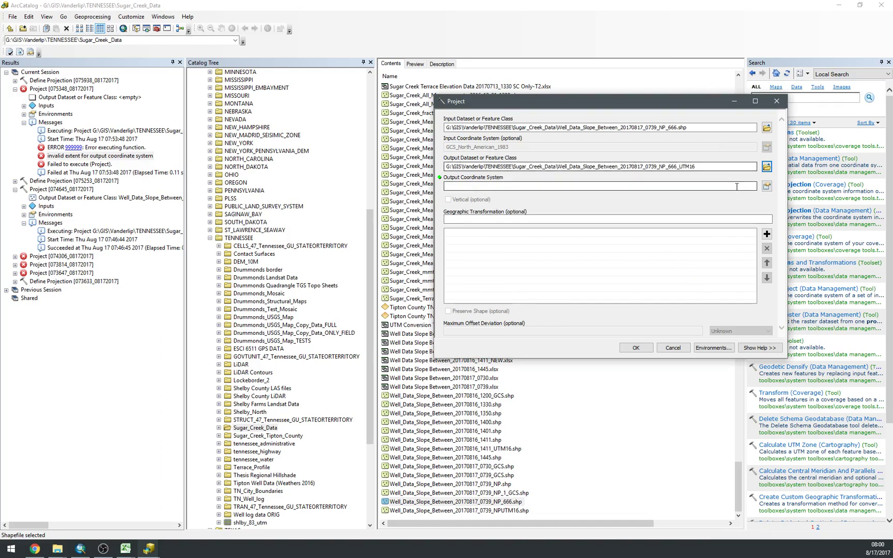
# Set the output coordinate system to NAD 1983 UTM Zone 16N and try to project the shapefile.
pyautogui.click(766, 186)
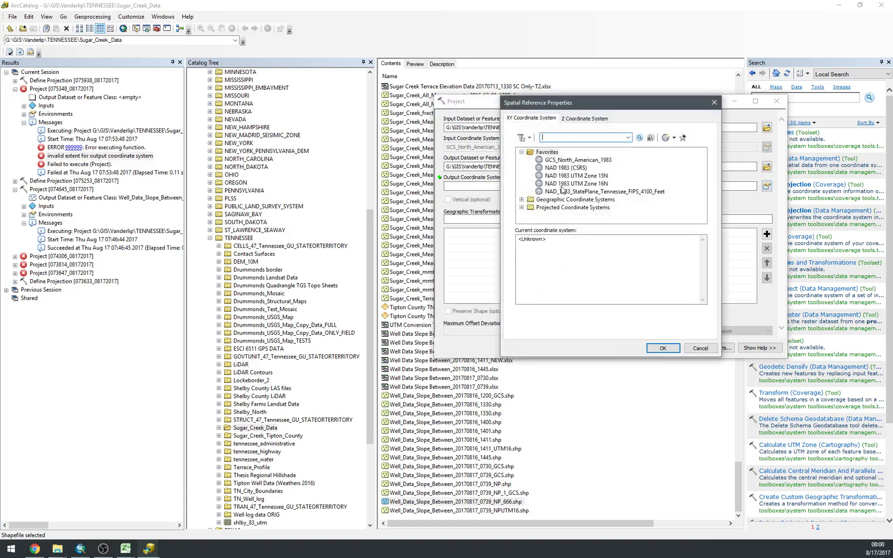
pyautogui.click(563, 183)
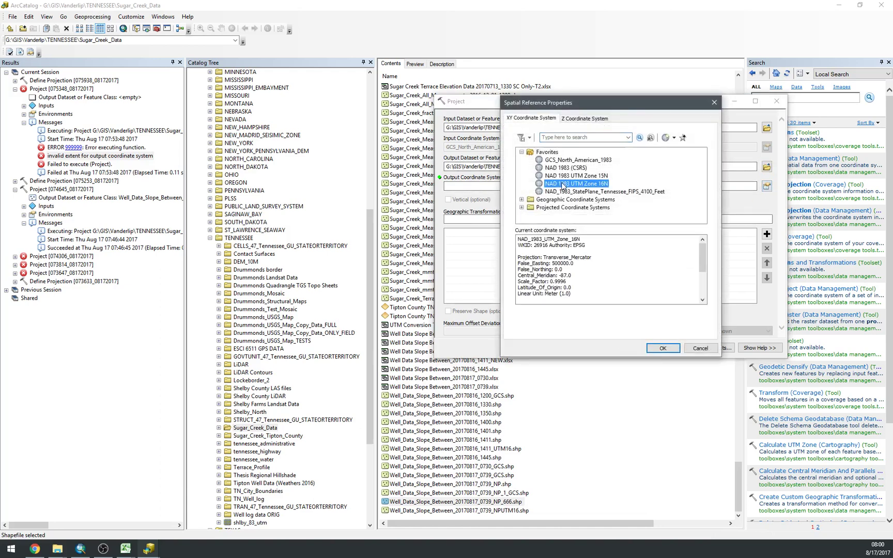
pyautogui.click(657, 348)
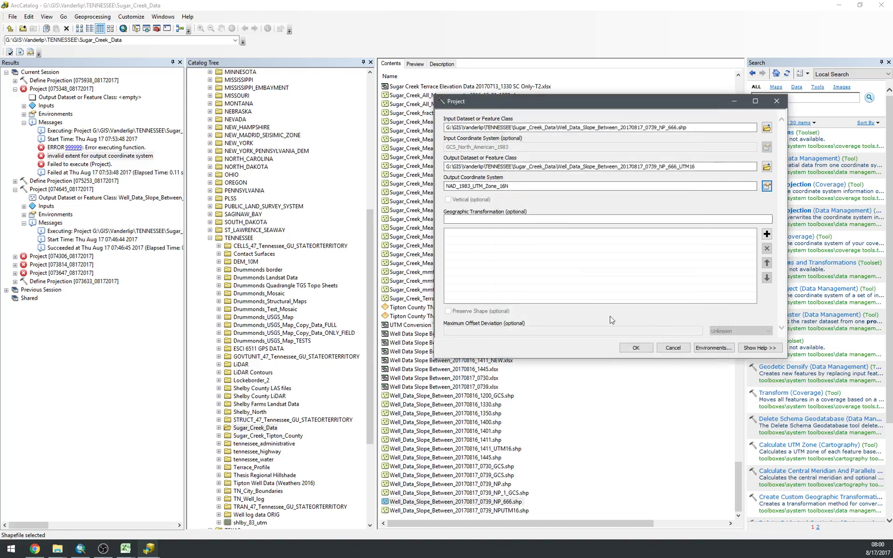
pyautogui.click(636, 348)
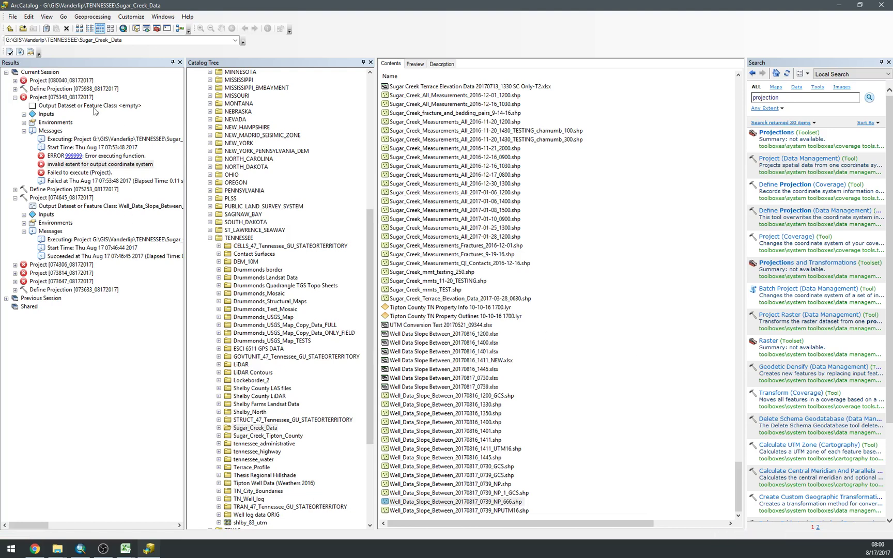
# Examine the messages of the latest Project run in the geoprocessing results.
pyautogui.click(15, 81)
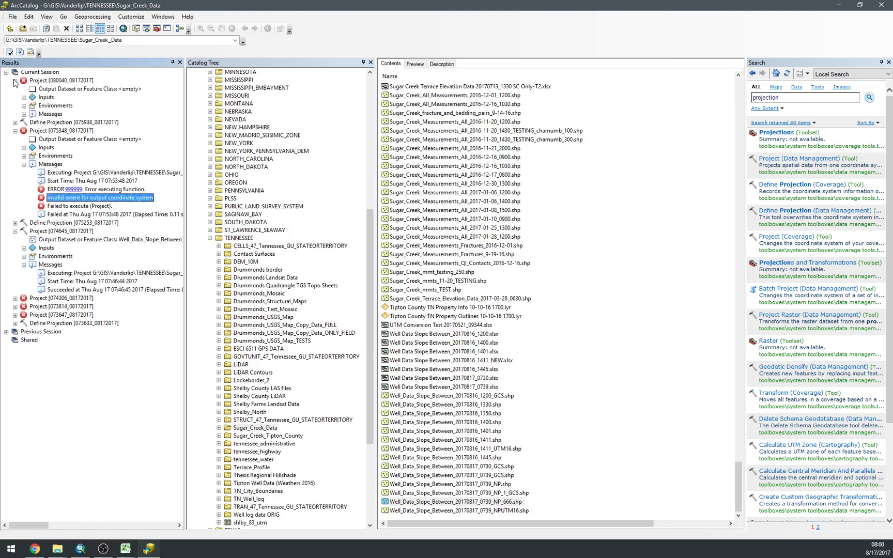
pyautogui.click(23, 113)
pyautogui.click(115, 140)
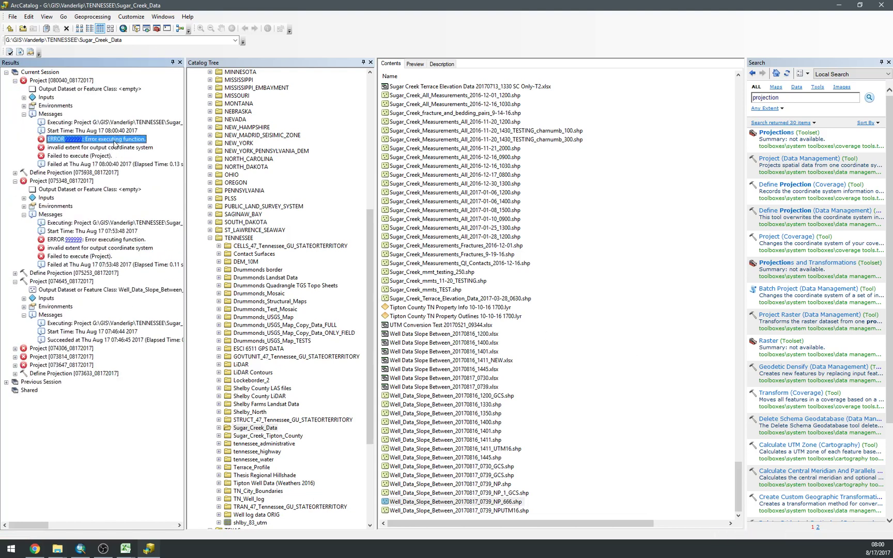
pyautogui.click(129, 148)
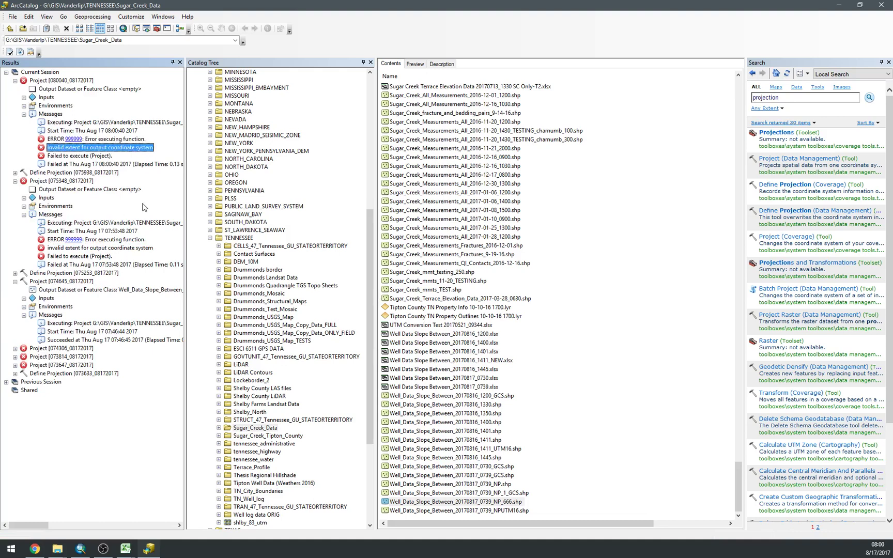